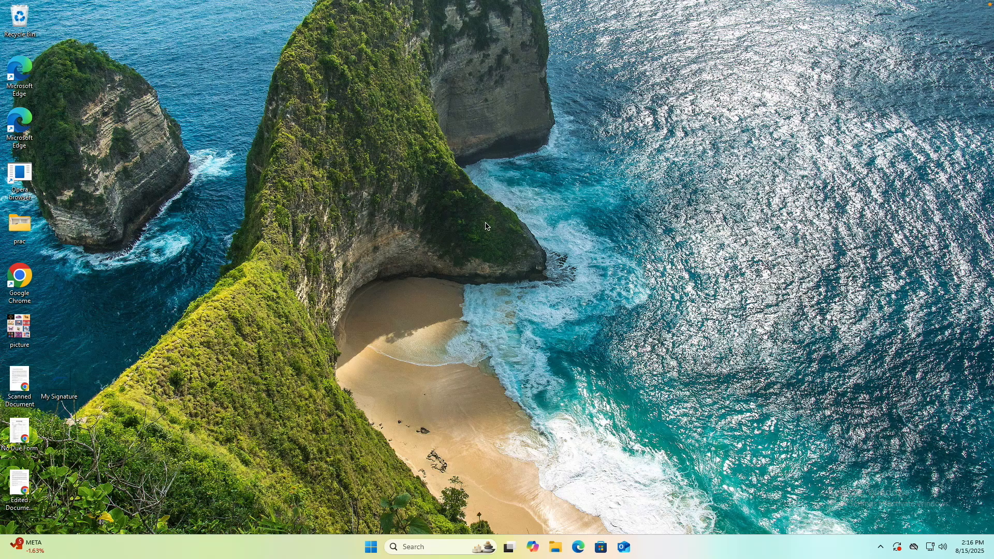
Step: Open Google Chrome and go to the Google home page
double_click(12, 281)
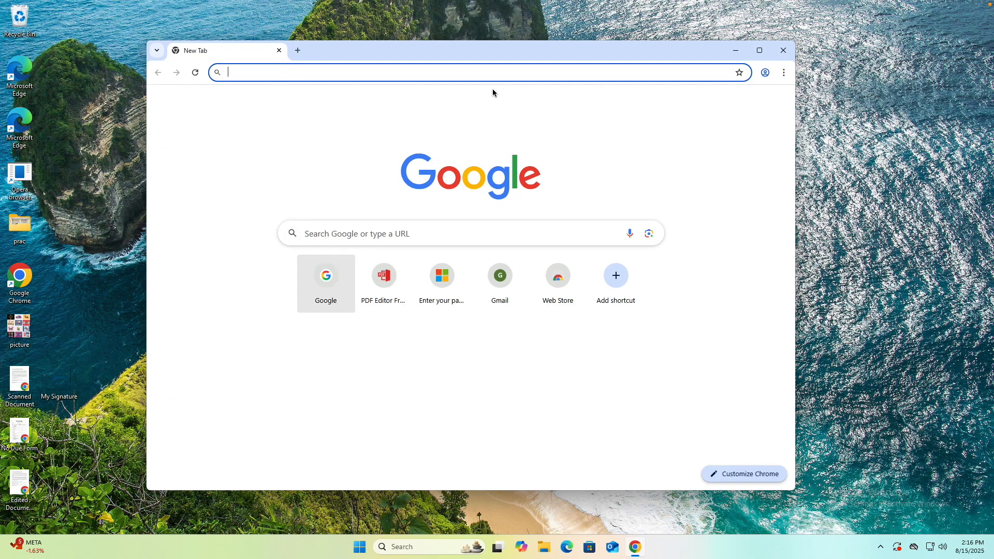
left_click_drag(501, 47, 519, 54)
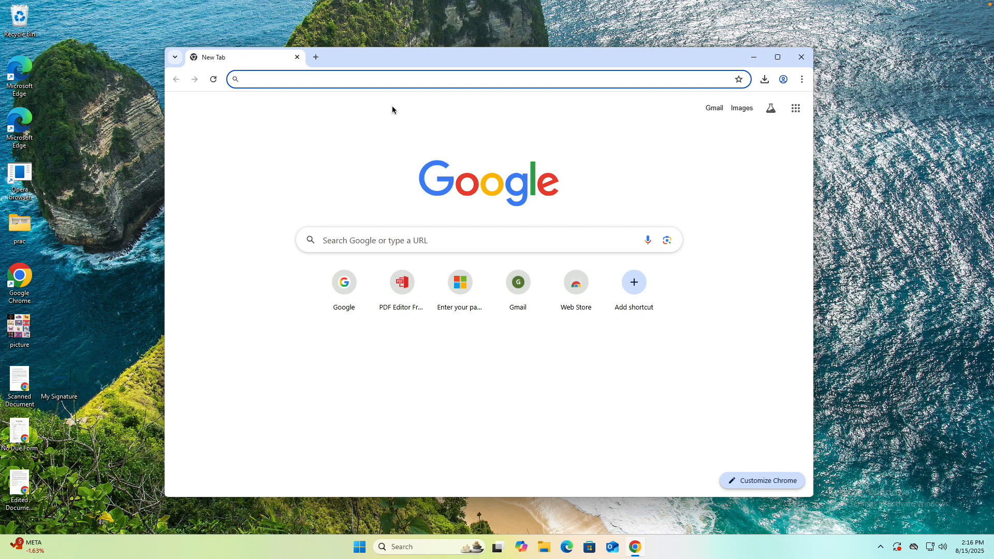
left_click(394, 80)
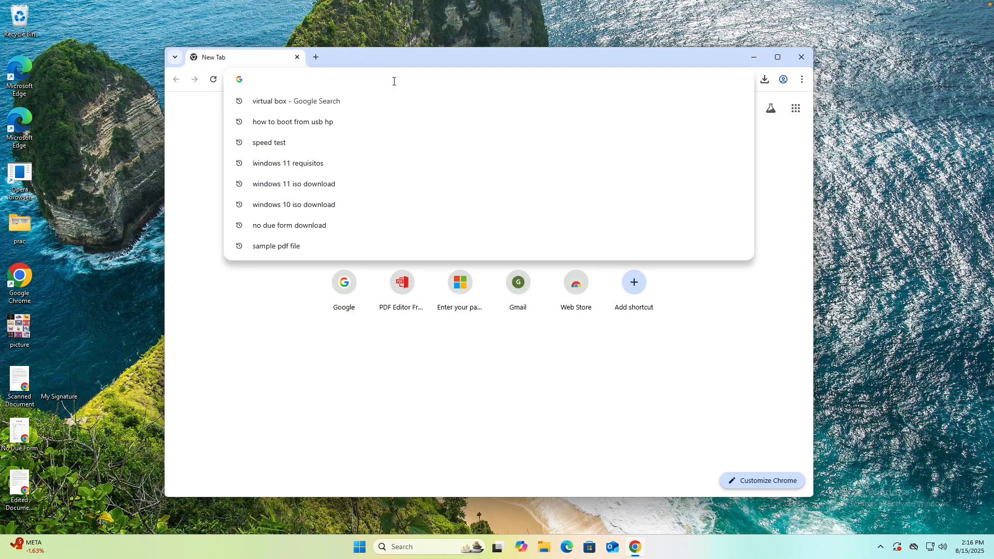
type("googl")
key("Return")
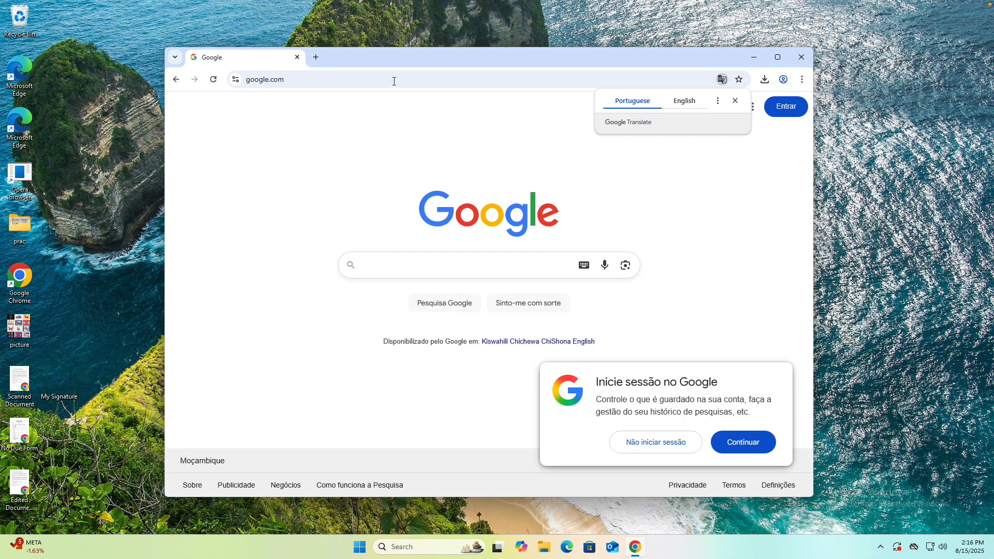
Step: Search Google for "virtual box" and open the official Oracle VirtualBox website from the results
type("virtual ")
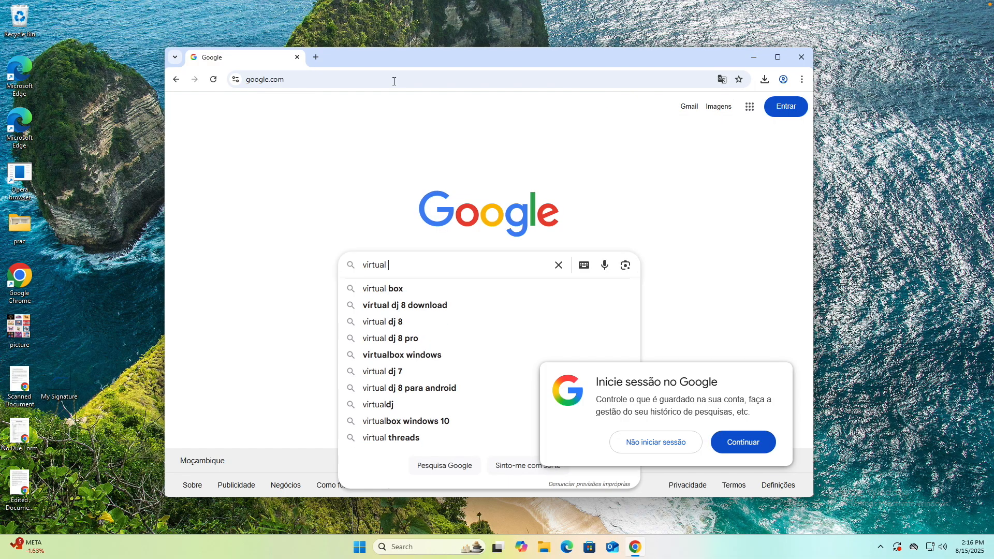
type("box")
key("Return")
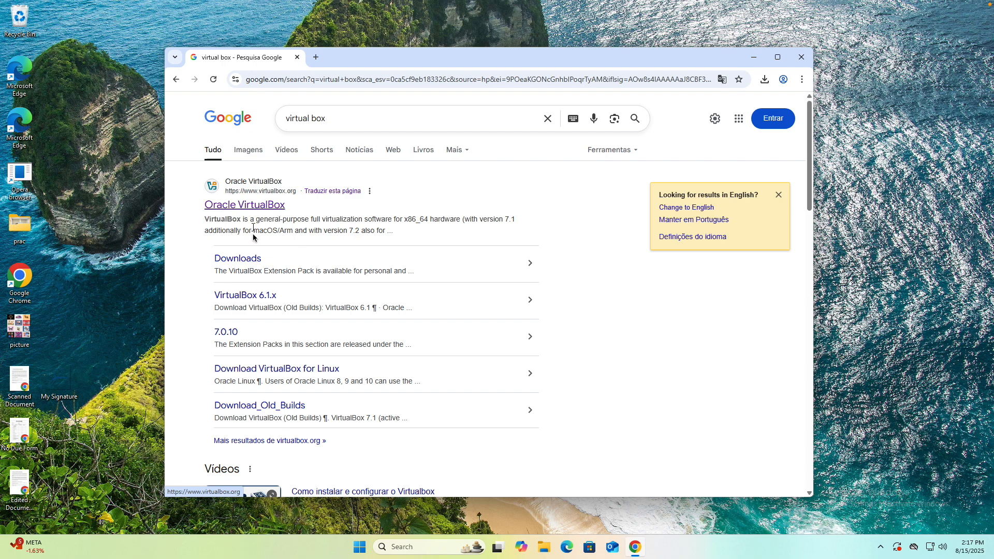
left_click(269, 207)
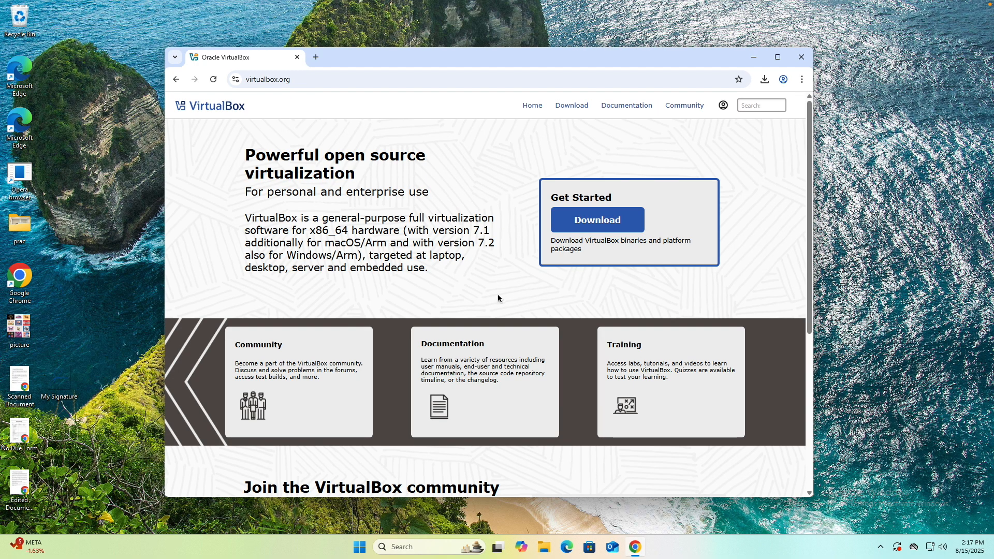
Step: Look over the VirtualBox home page, its download page and its community page
scroll(498, 297, "down", 5)
scroll(492, 316, "up", 5)
left_click(589, 222)
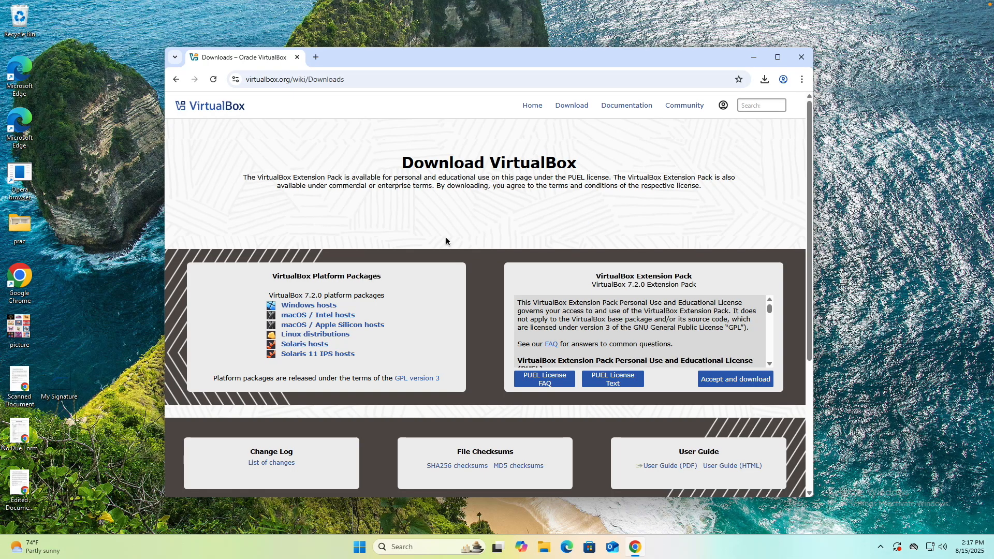
left_click(176, 79)
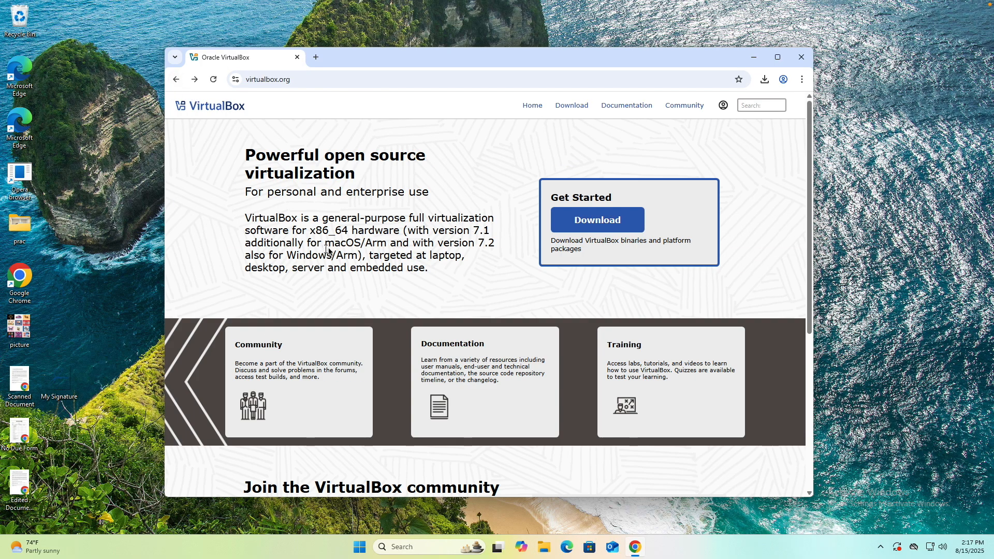
scroll(402, 304, "down", 5)
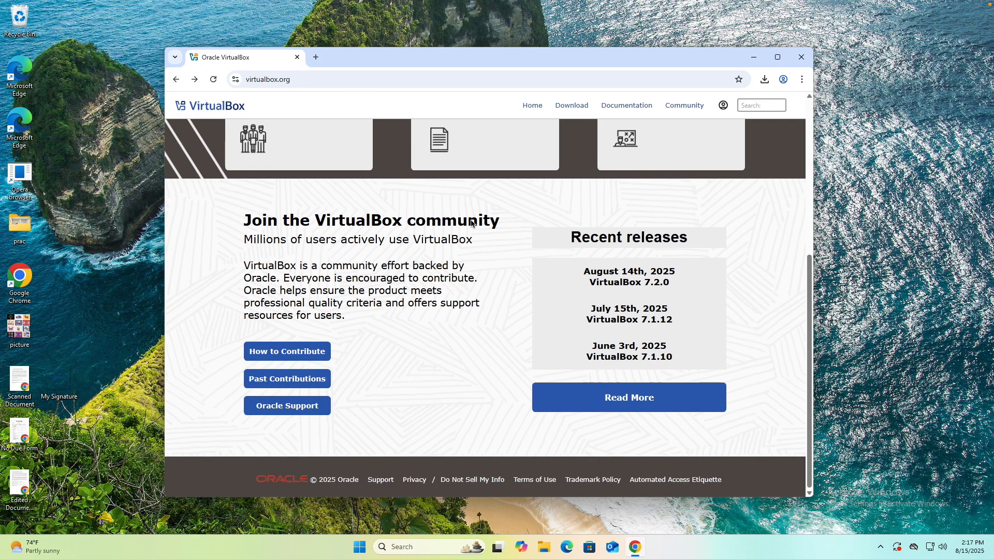
scroll(336, 249, "up", 5)
left_click(684, 106)
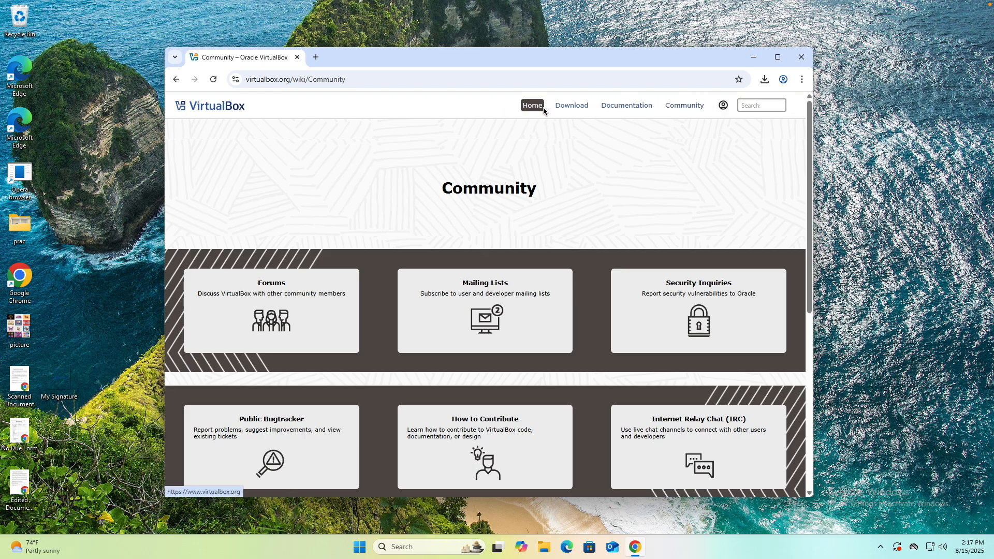
Step: Download the VirtualBox 7.2.0 platform package for Windows hosts and show the downloaded file in its folder
left_click(573, 108)
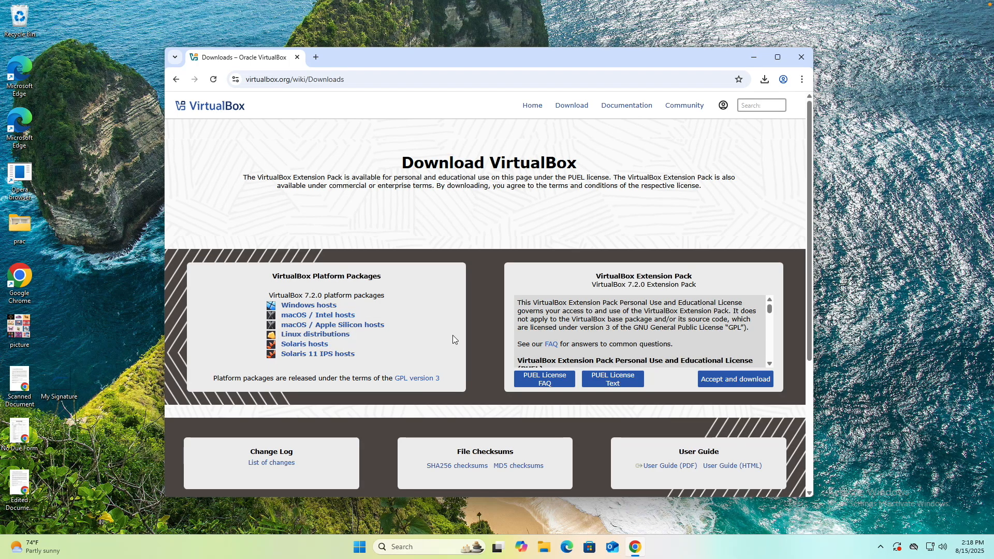
left_click(315, 310)
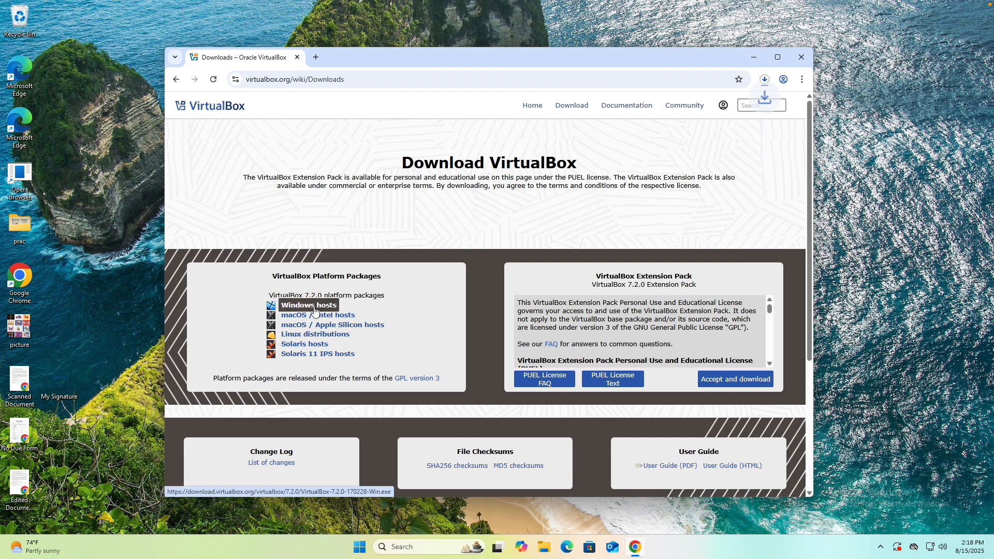
left_click(765, 79)
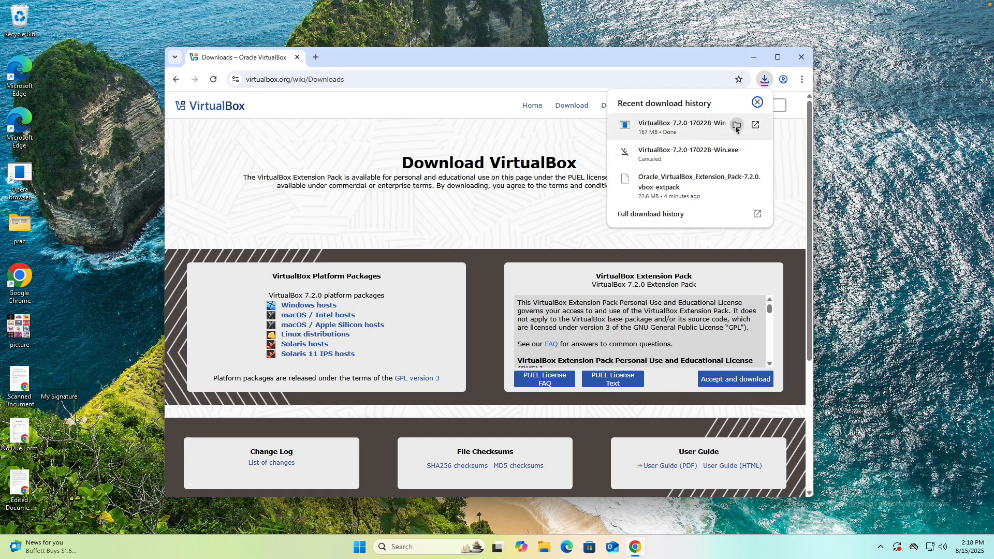
left_click(736, 125)
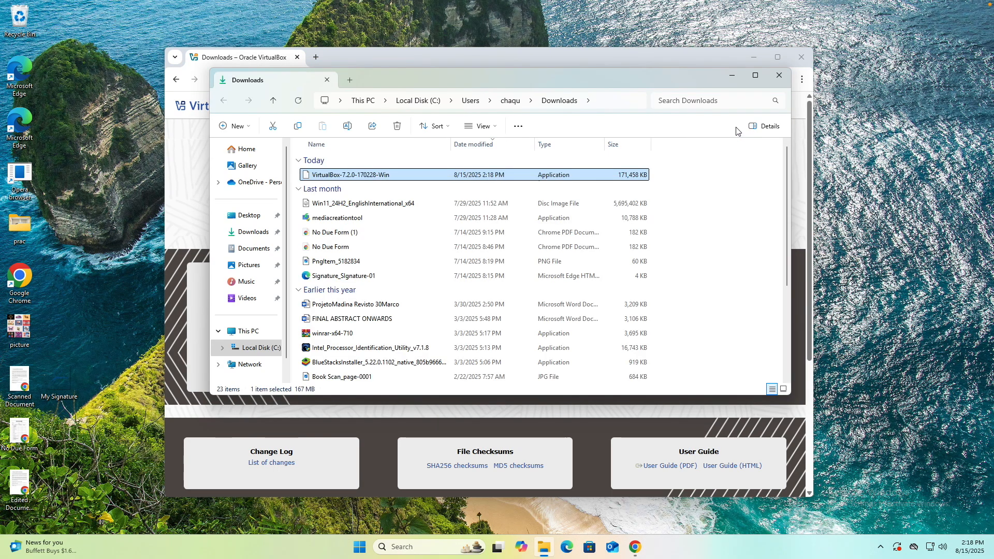
Step: Run the VirtualBox-7.2.0-170228-Win installer, allow it to make changes, and close the Downloads folder and browser windows
double_click(342, 176)
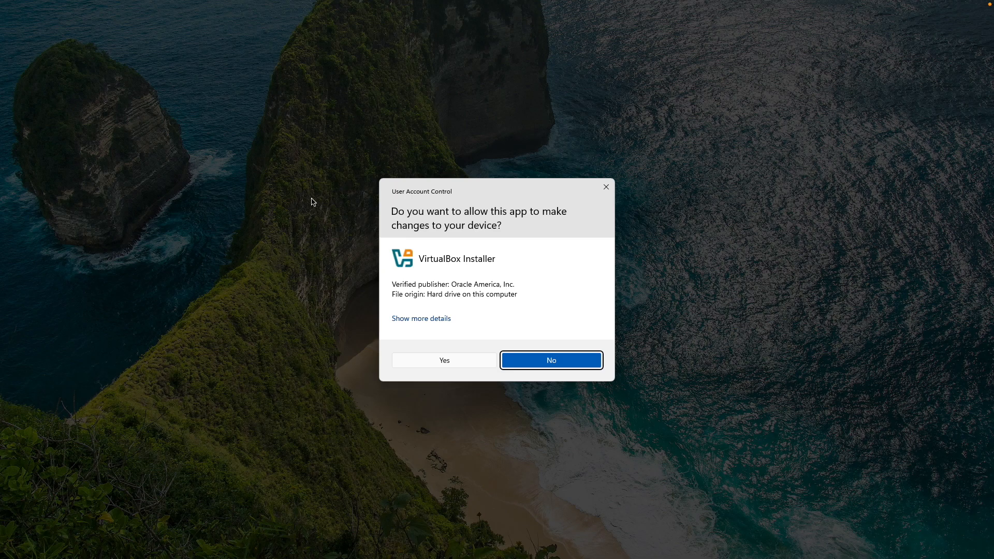
left_click(435, 361)
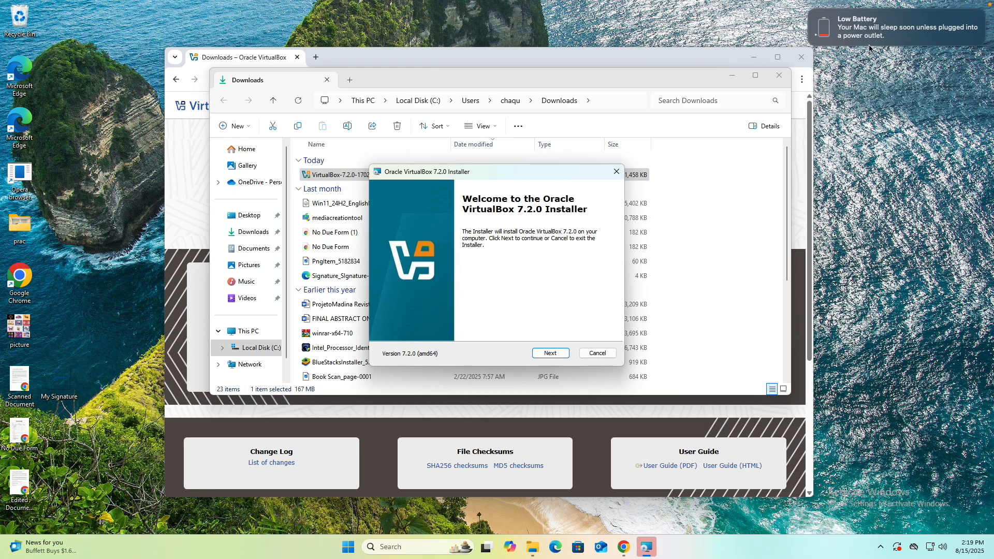
left_click(781, 75)
left_click(803, 58)
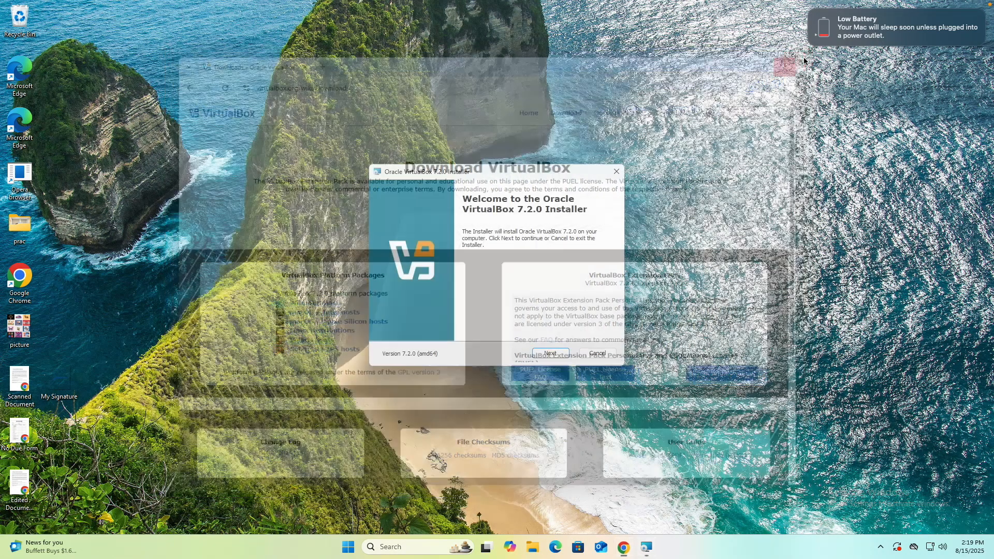
left_click_drag(498, 167, 495, 125)
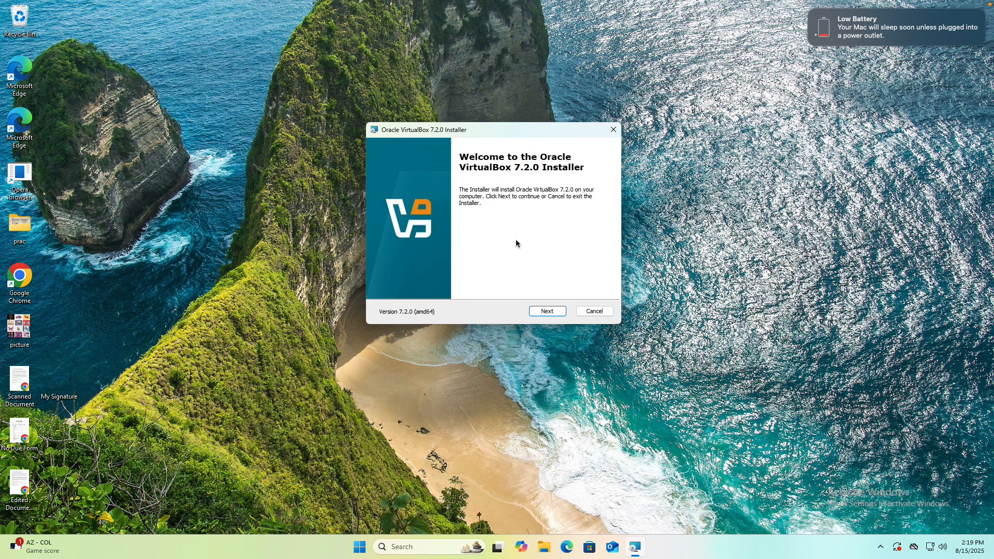
Step: Continue past the installer's welcome page and accept the terms of the VirtualBox license agreement
left_click(549, 312)
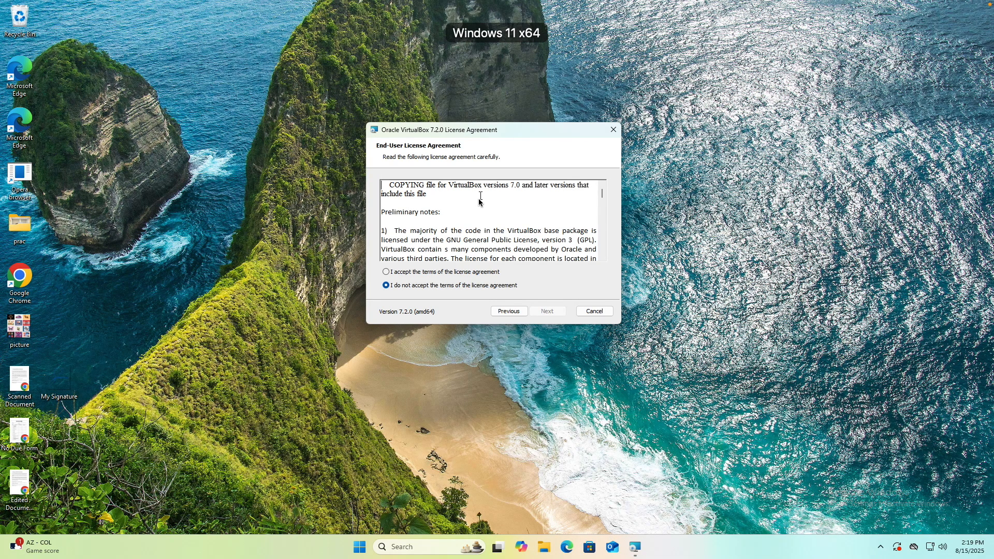
left_click(438, 273)
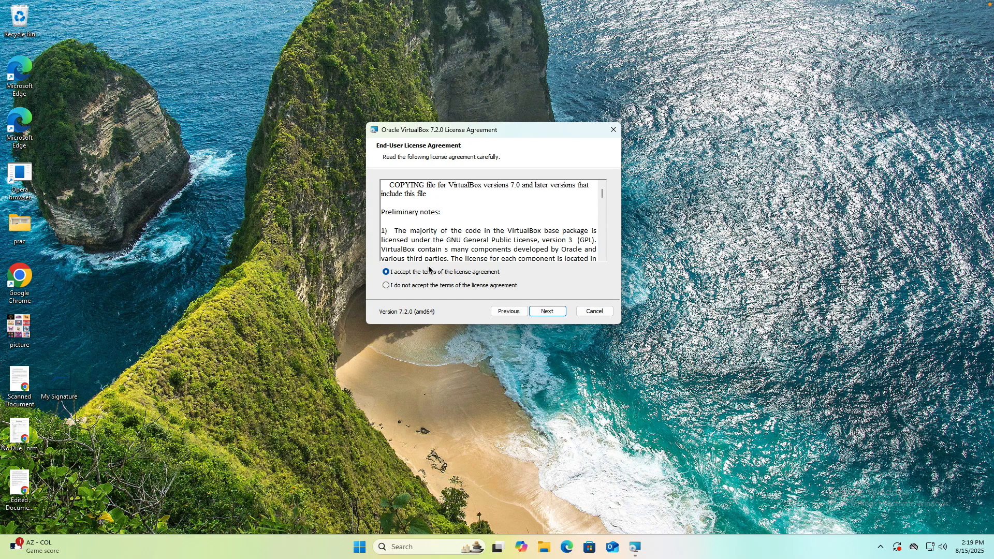
left_click(559, 319)
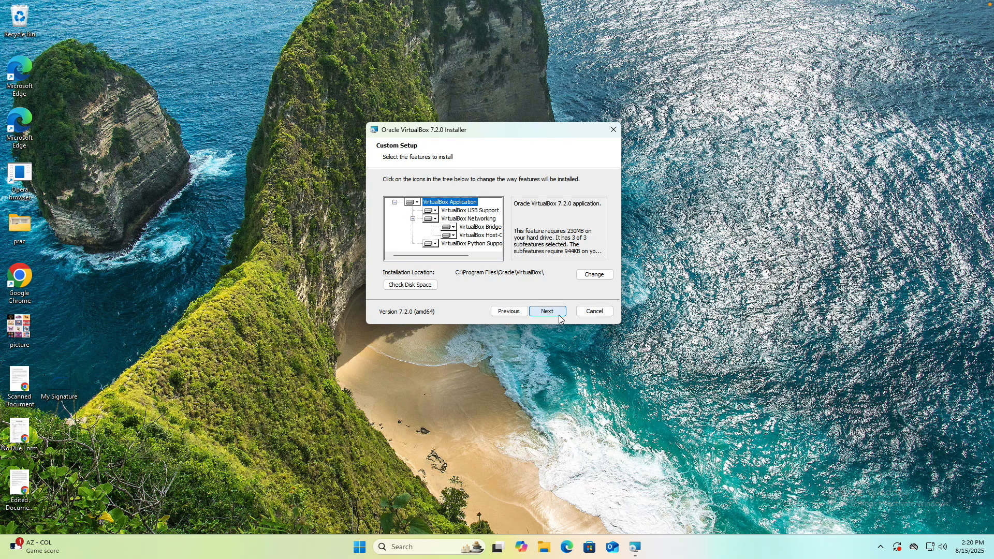
Step: Keep the default features, location and startup options in the VirtualBox installer, agreeing to the network disconnection
left_click(556, 315)
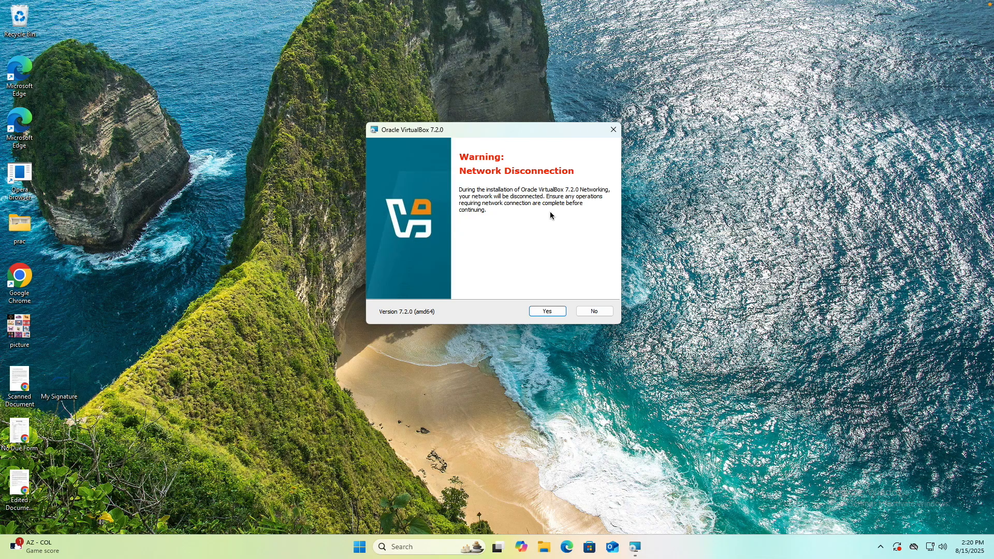
left_click(557, 313)
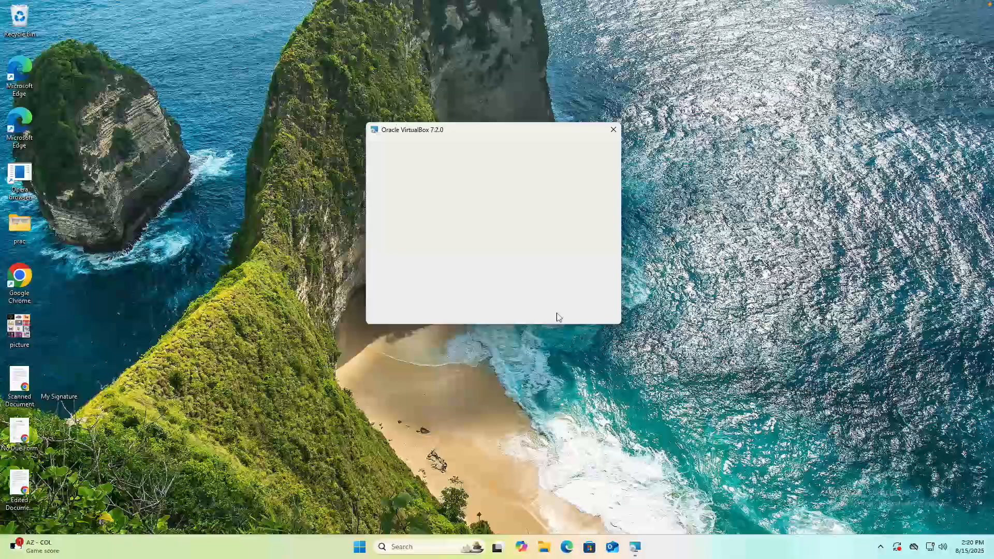
left_click(558, 313)
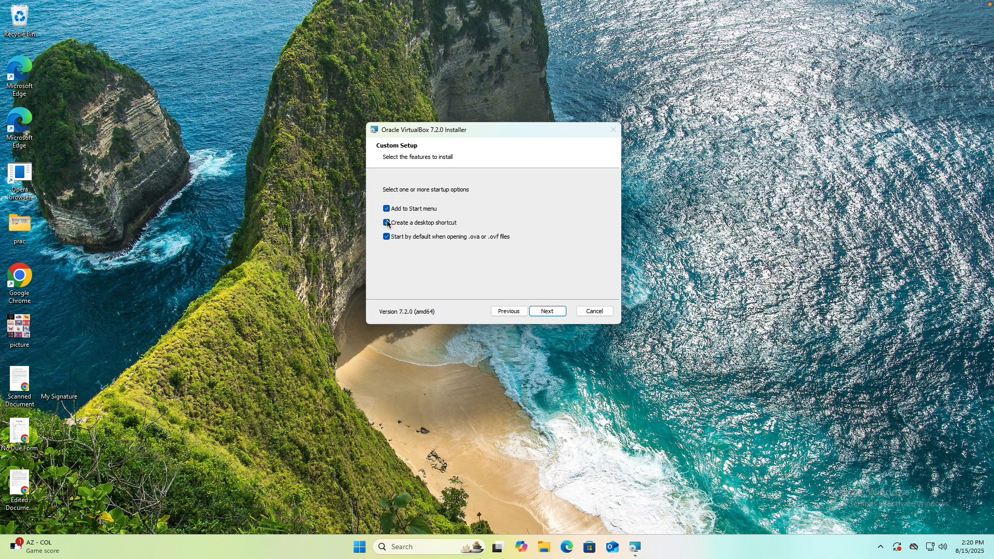
left_click(545, 311)
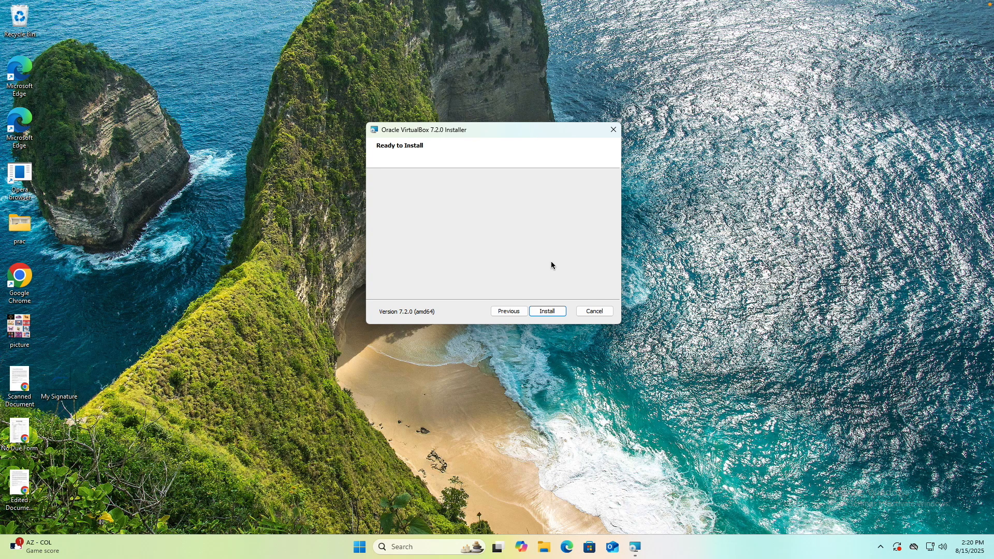
Step: Install Oracle VirtualBox 7.2.0 and finish the setup with the option to start VirtualBox enabled
mouse_move(529, 135)
left_mouse_down()
mouse_move(511, 182)
mouse_move(548, 138)
mouse_move(519, 120)
left_mouse_up()
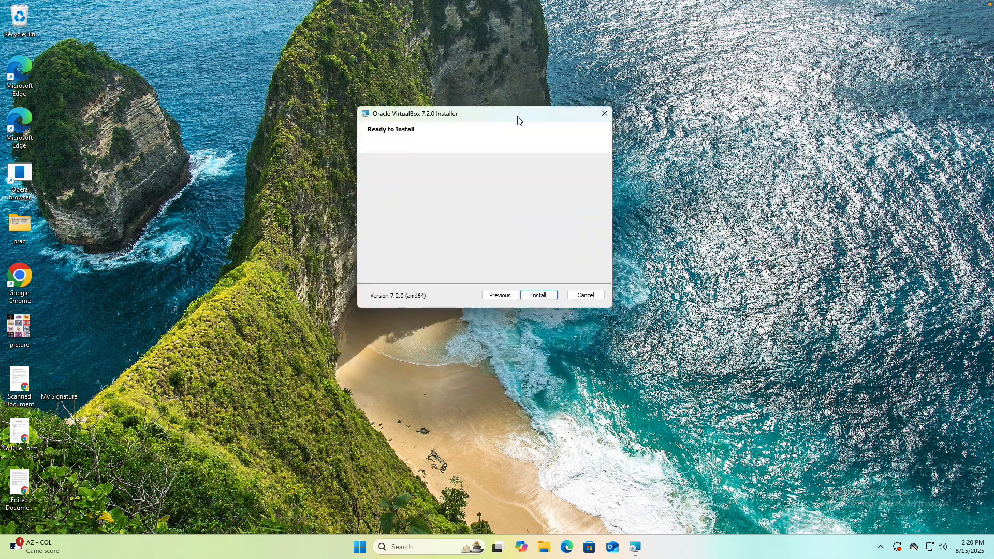
left_click(541, 295)
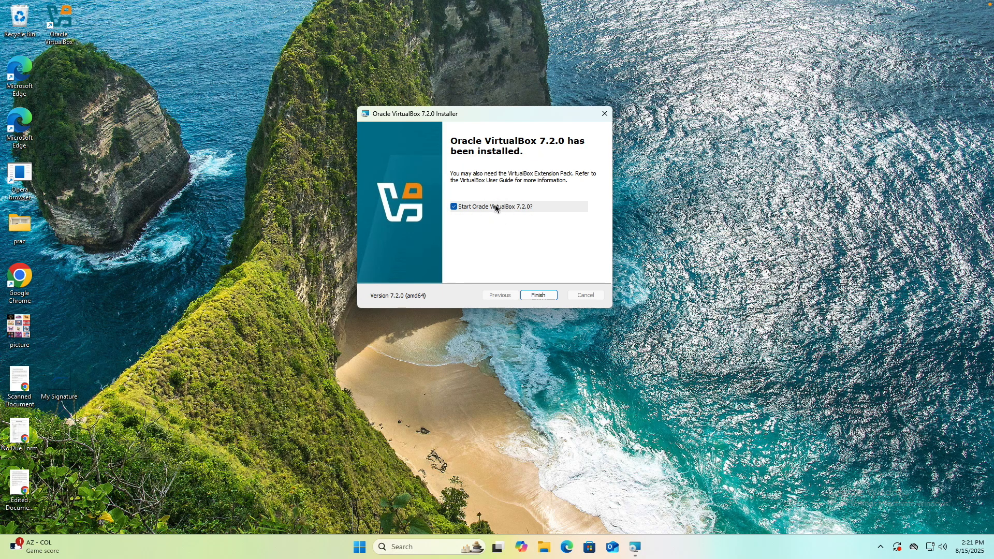
left_click(538, 295)
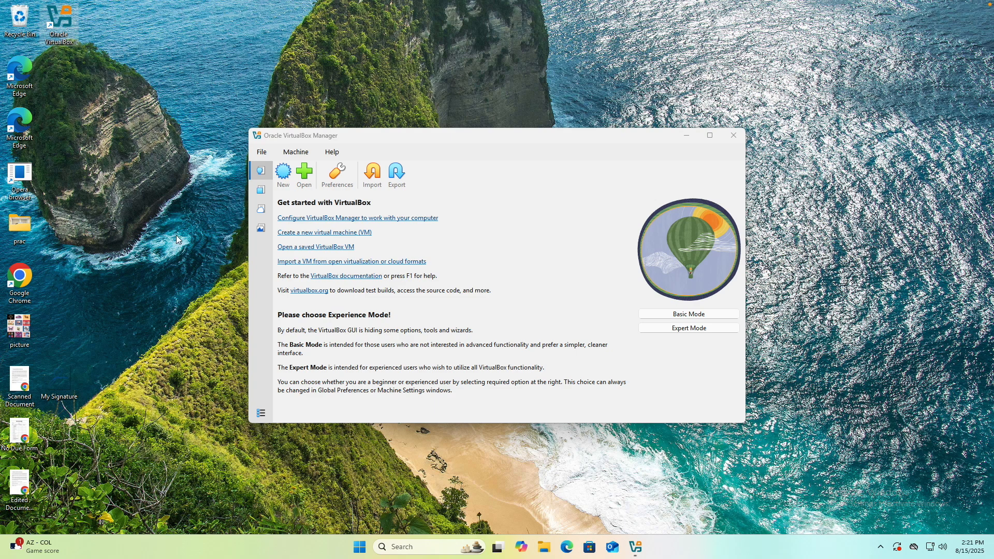
Step: Check the Start menu for the Oracle VirtualBox entry and return to the VirtualBox Manager window
left_click(361, 549)
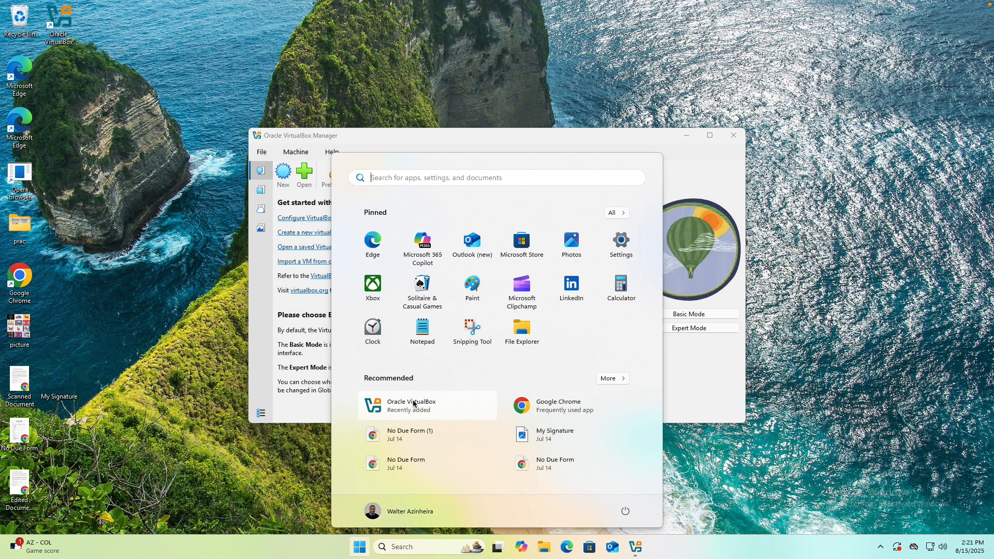
left_click(266, 462)
left_click_drag(492, 141, 484, 95)
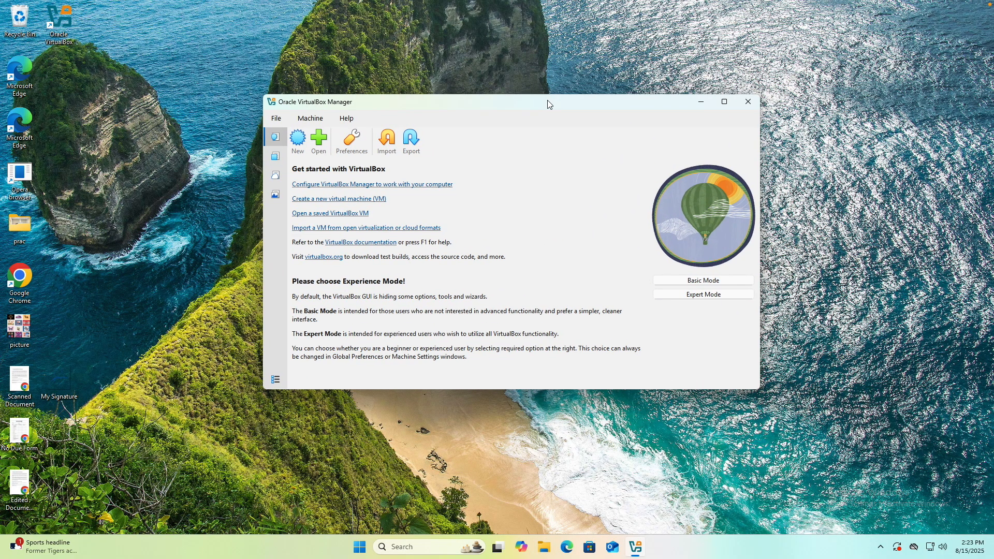
mouse_move(512, 106)
left_mouse_down()
mouse_move(495, 115)
mouse_move(515, 94)
left_mouse_up()
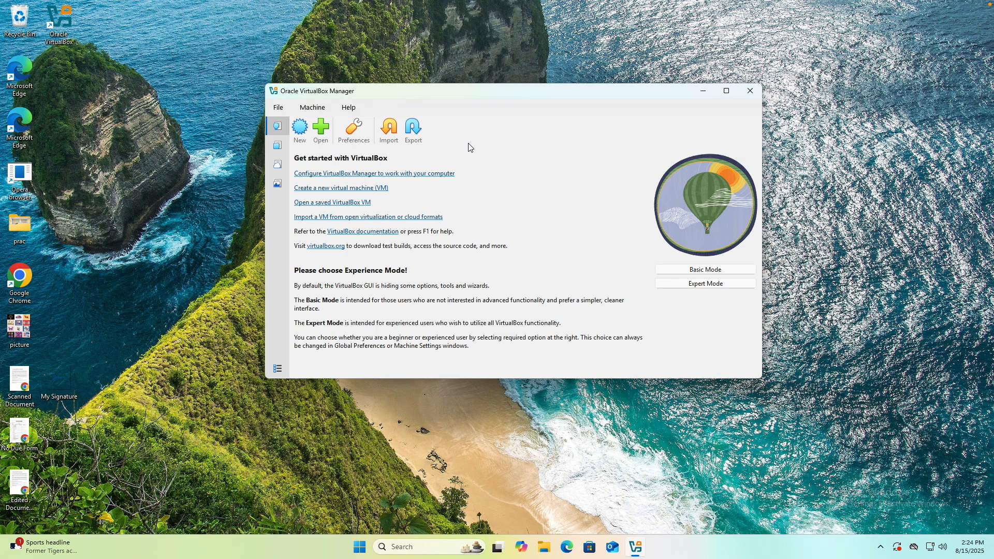
Step: Start creating a new virtual machine and name it "Windows 11"
left_click(303, 134)
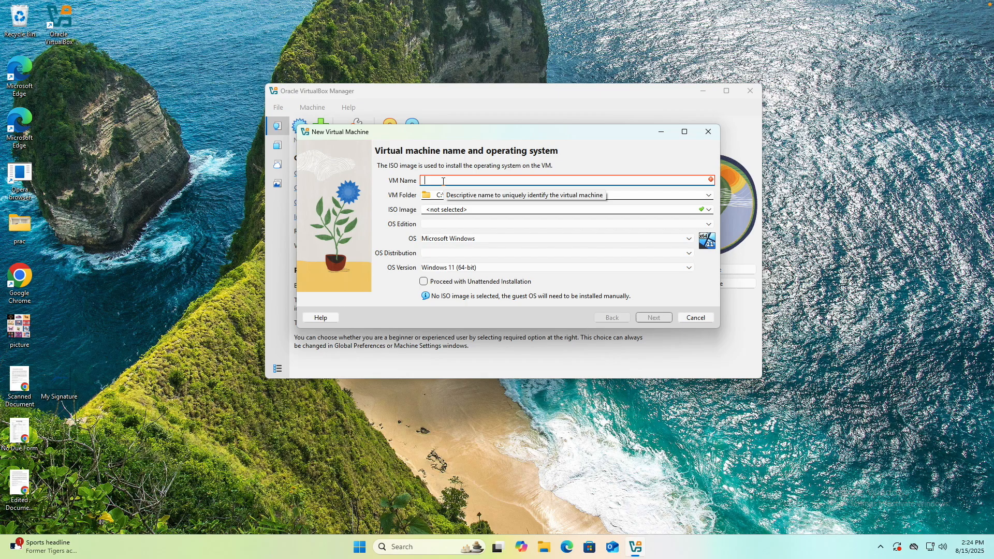
type("Windows11")
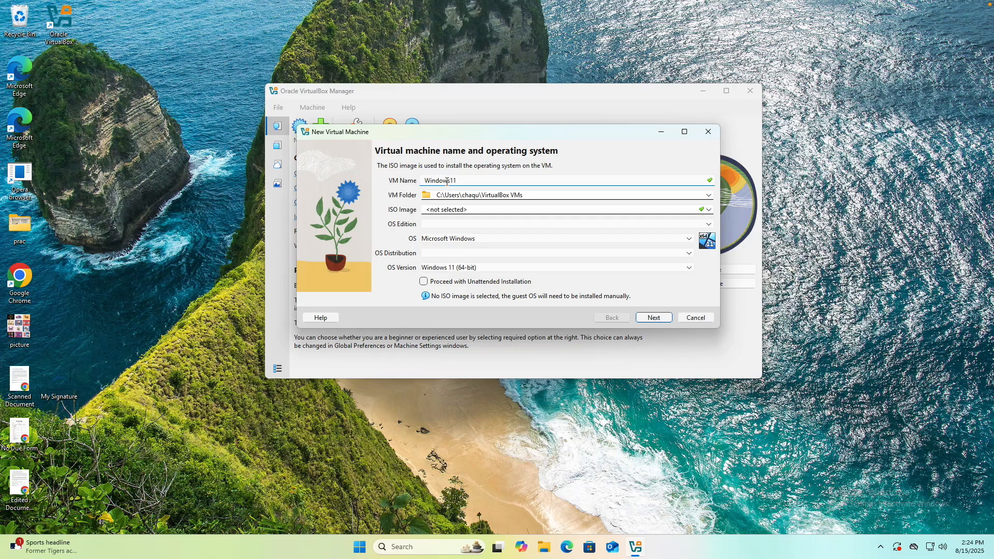
left_click(449, 180)
Step: Switch to Google Chrome and open google.com
left_click(442, 210)
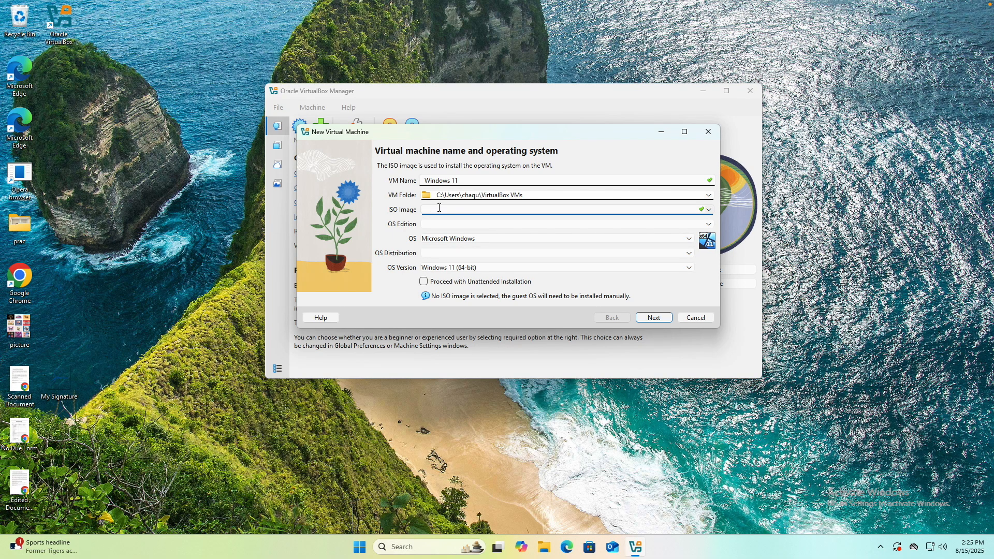
left_click(27, 277)
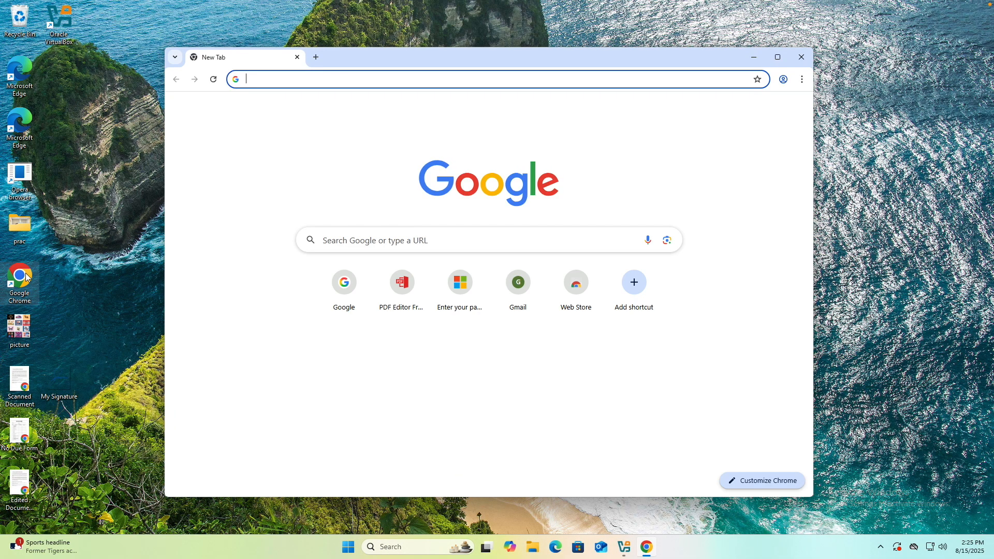
type("g")
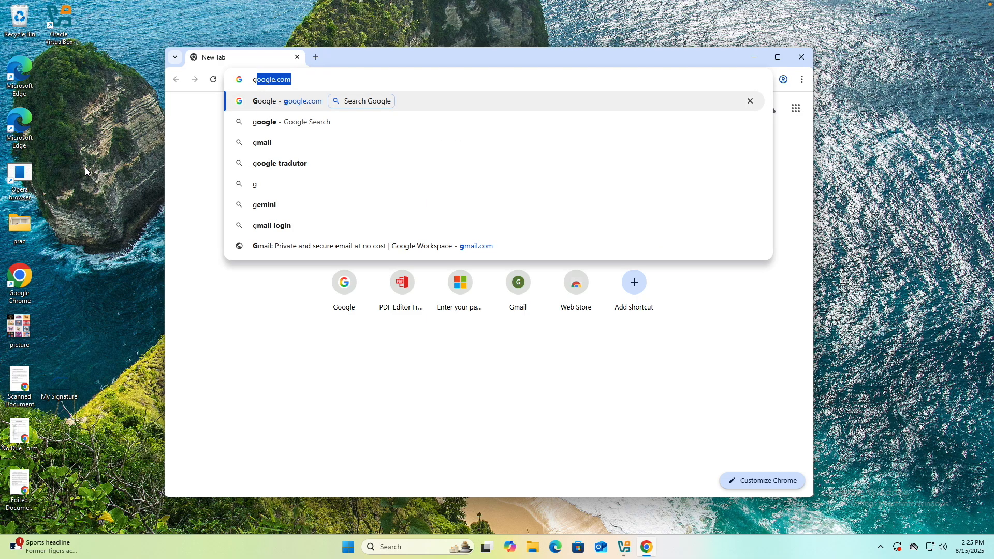
key("Return")
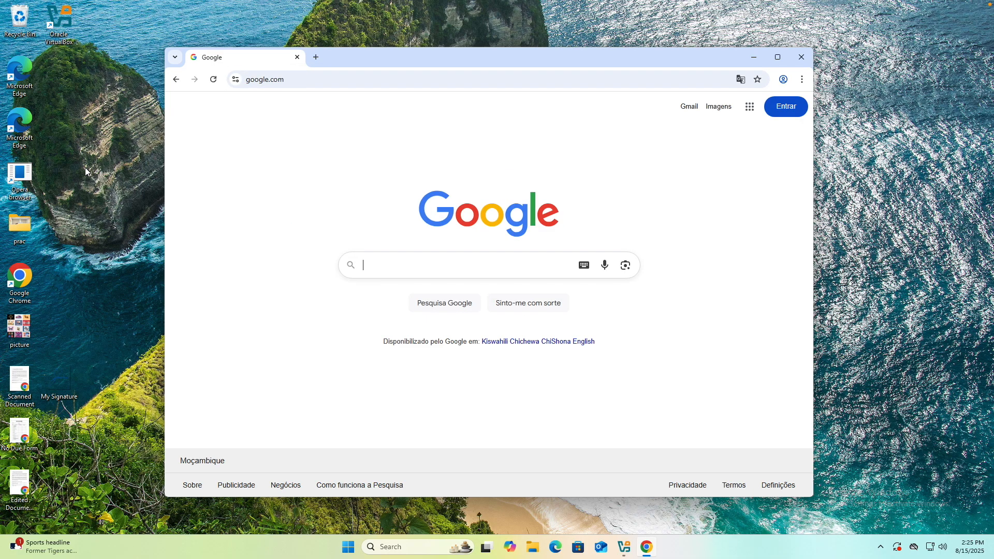
Step: Search Google for "windows 11 download iso" and open Microsoft's Download Windows 11 page
type("winds")
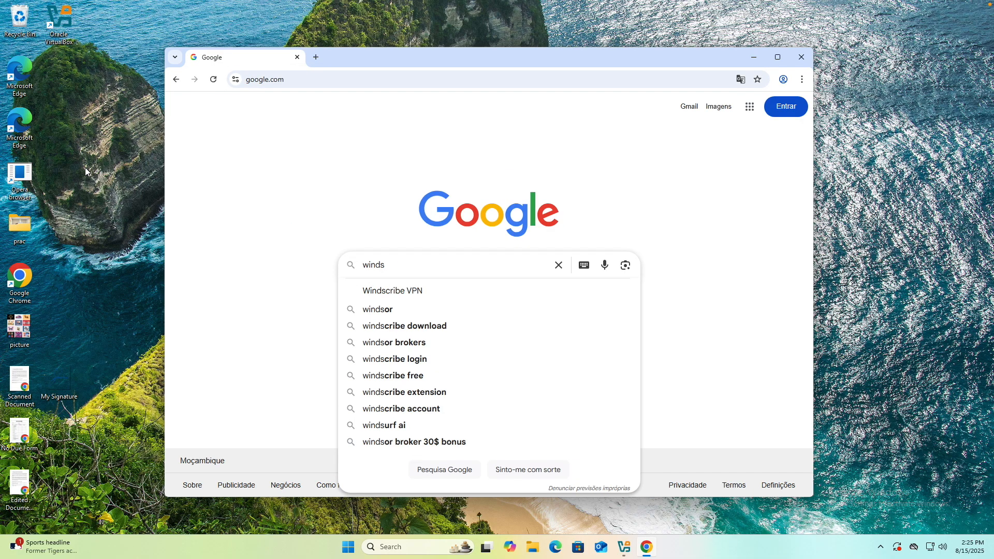
type("pows")
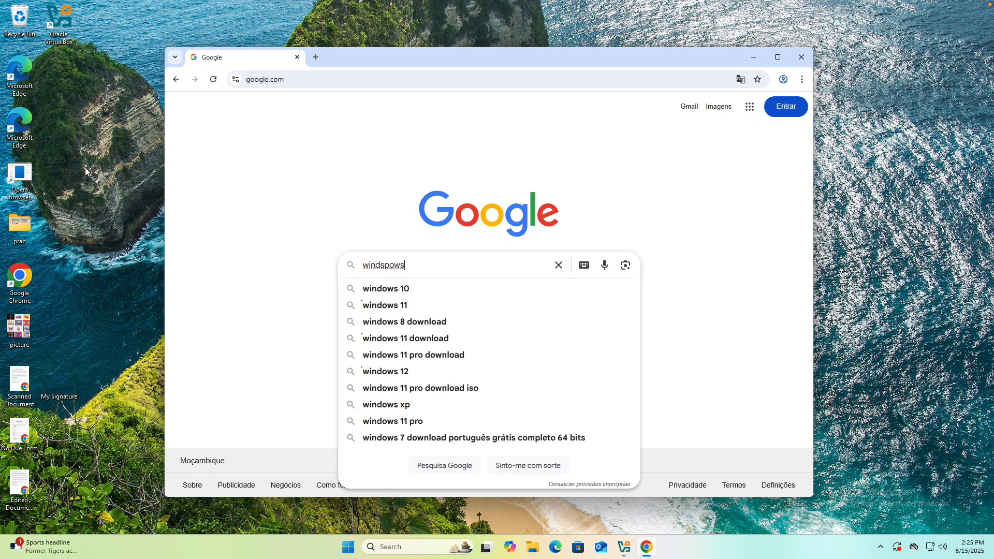
key("Down")
key("Down")
key("Down")
key("Up")
type("d")
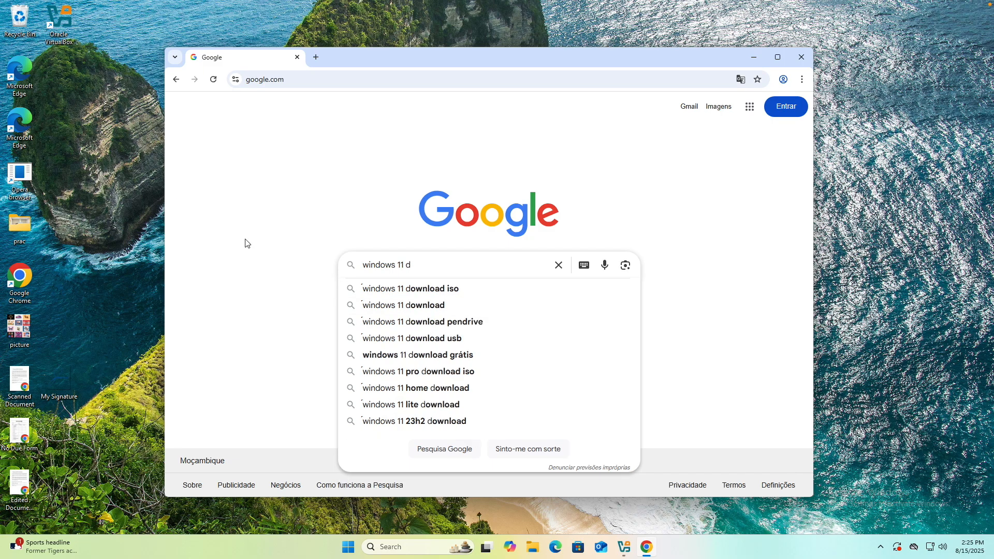
left_click(453, 287)
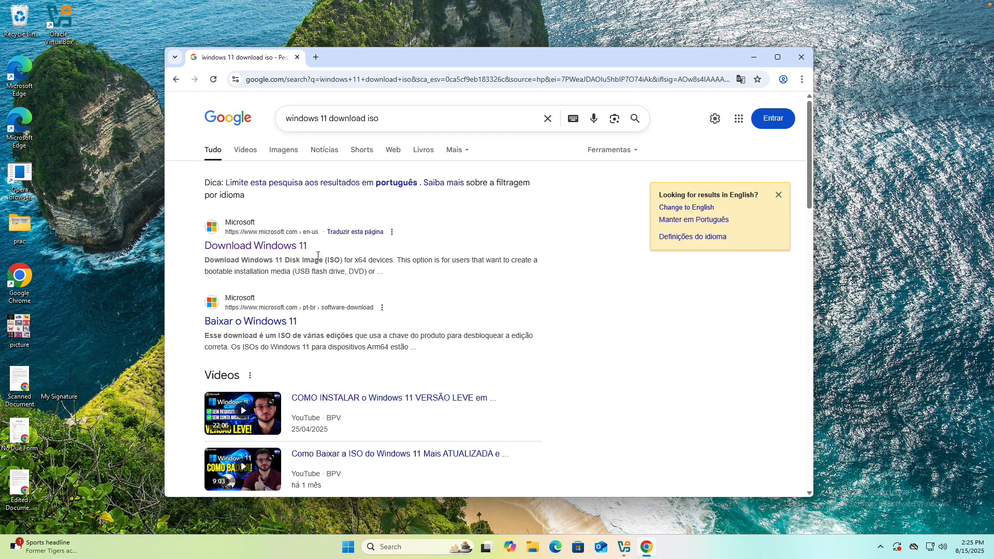
left_click(278, 249)
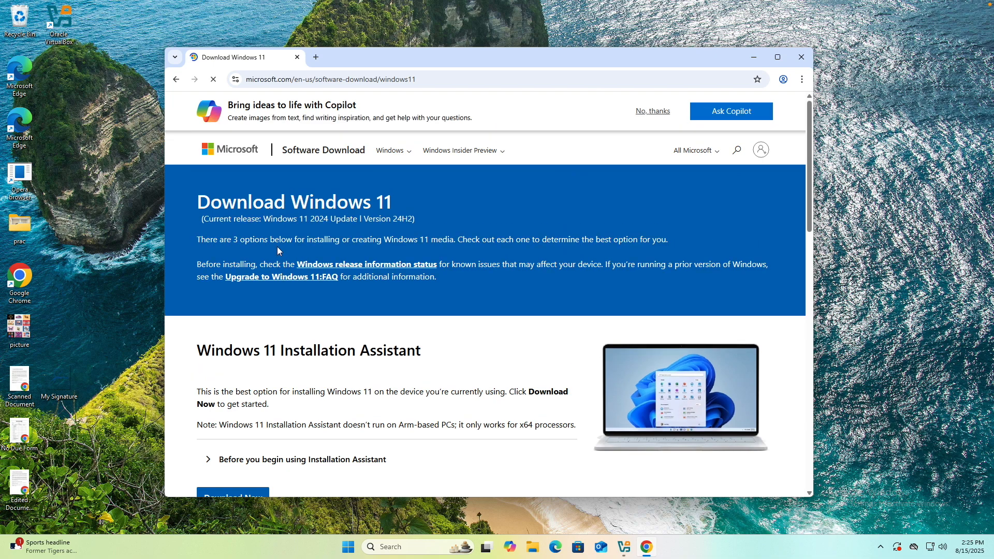
Step: Choose Windows 11 (multi-edition ISO for x64 devices) as the disk image download and confirm the choice
scroll(507, 385, "down", 15)
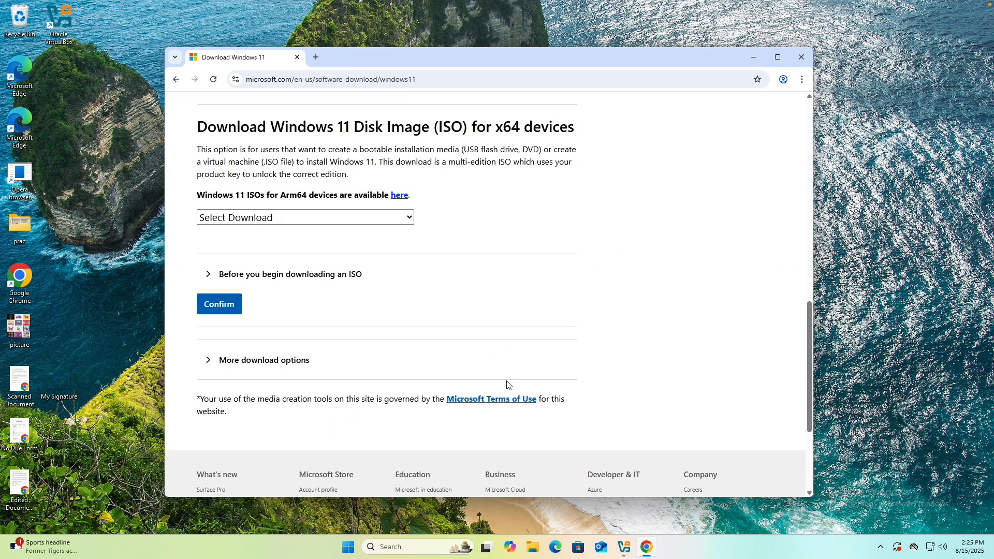
scroll(507, 385, "up", 2)
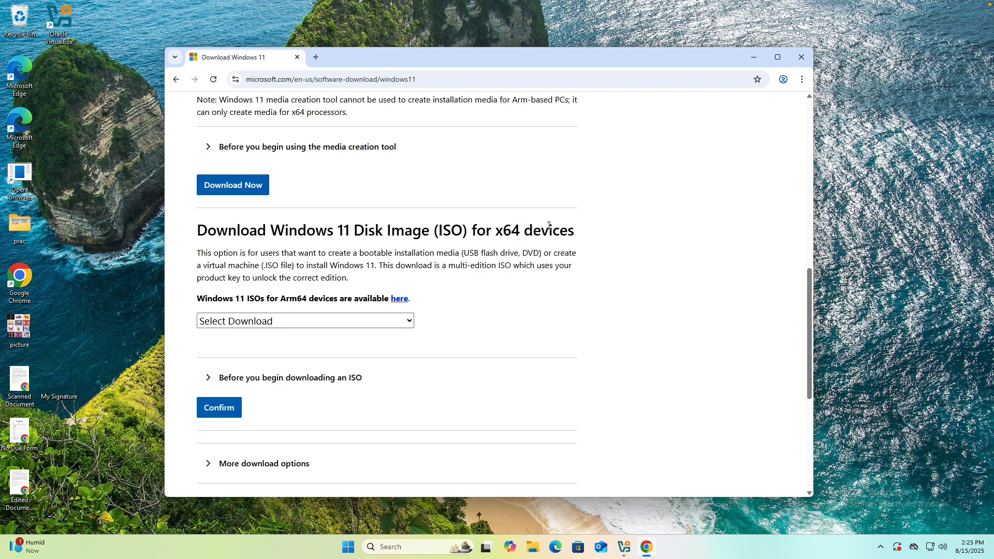
left_click(280, 322)
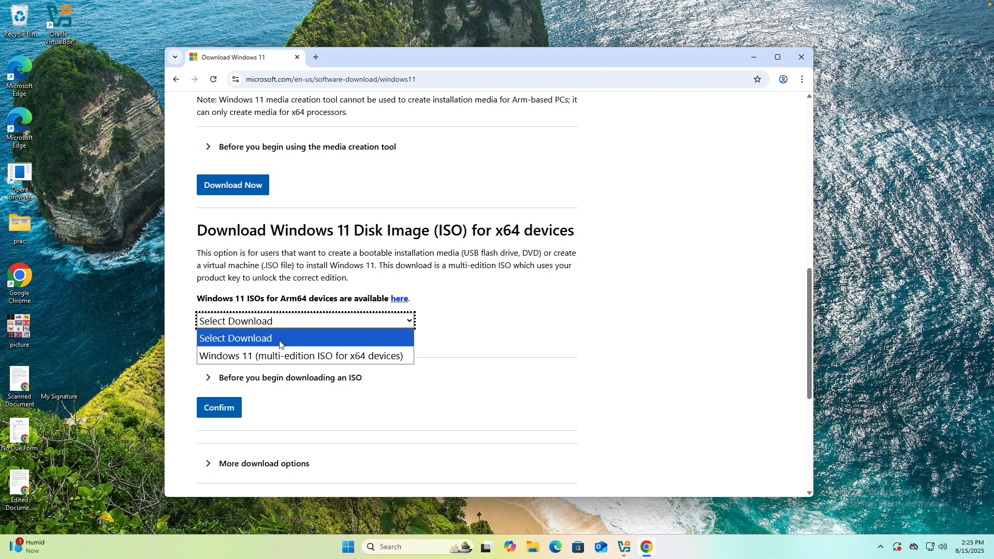
left_click(279, 357)
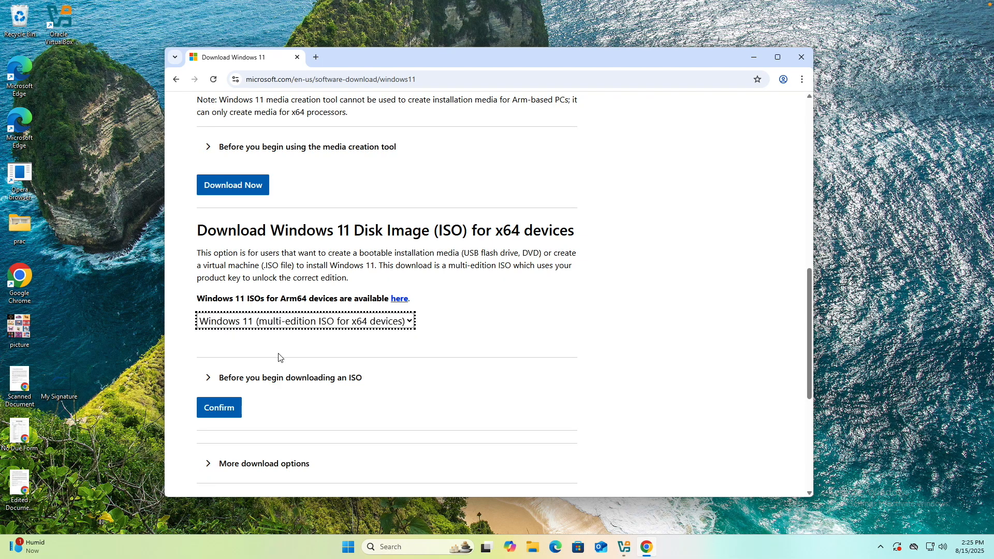
left_click(223, 409)
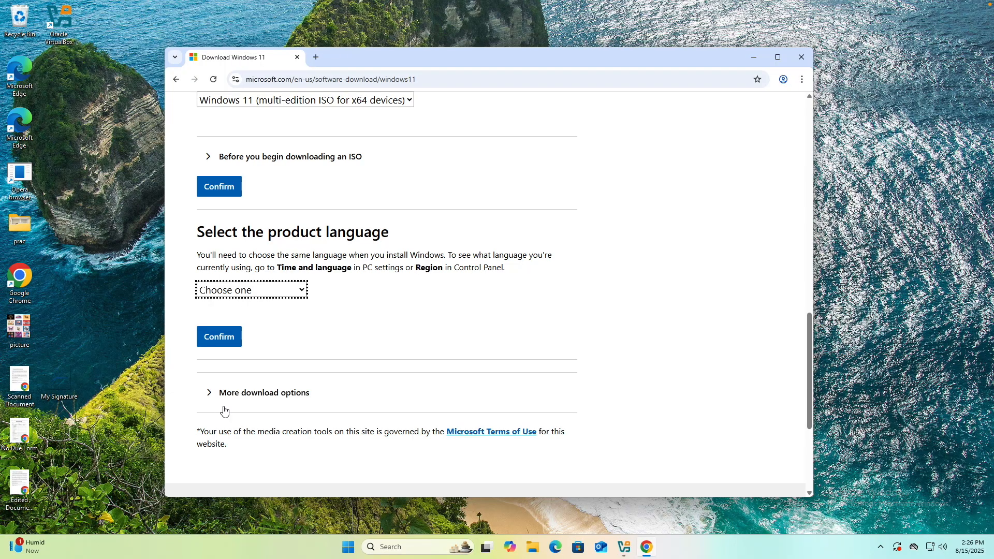
Step: Confirm English (United States) as the product language, start the 64-bit Windows 11 download and show its progress
left_click(239, 291)
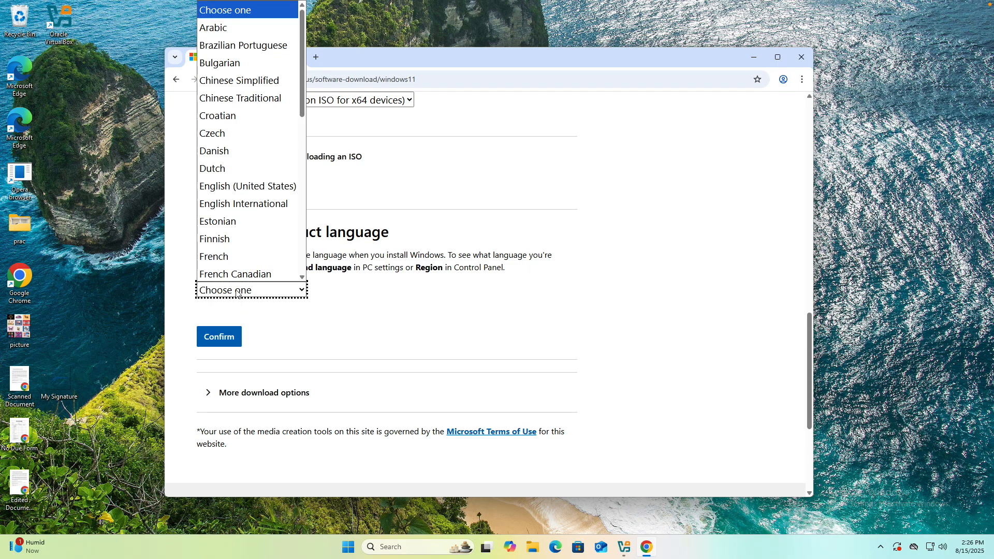
left_click(239, 192)
left_click(239, 338)
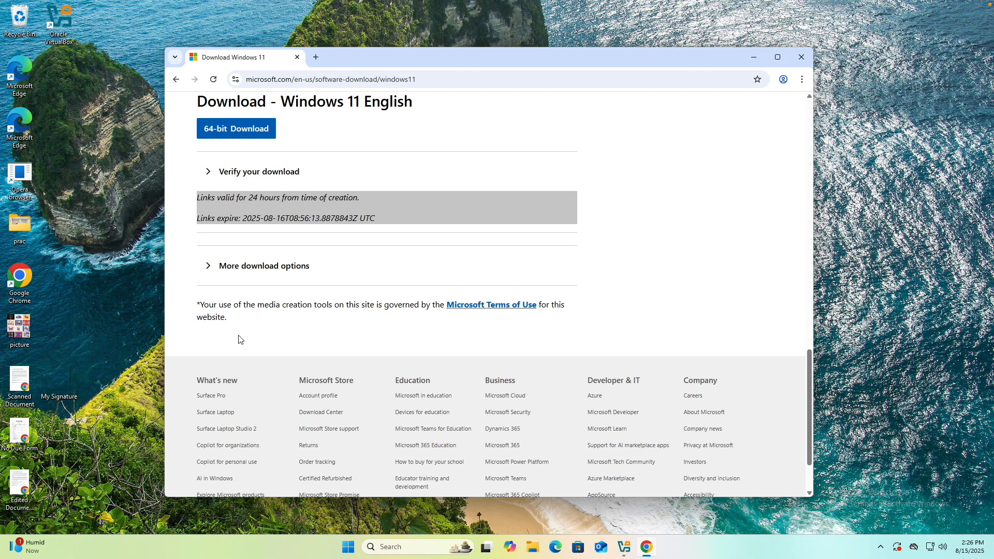
left_click(248, 137)
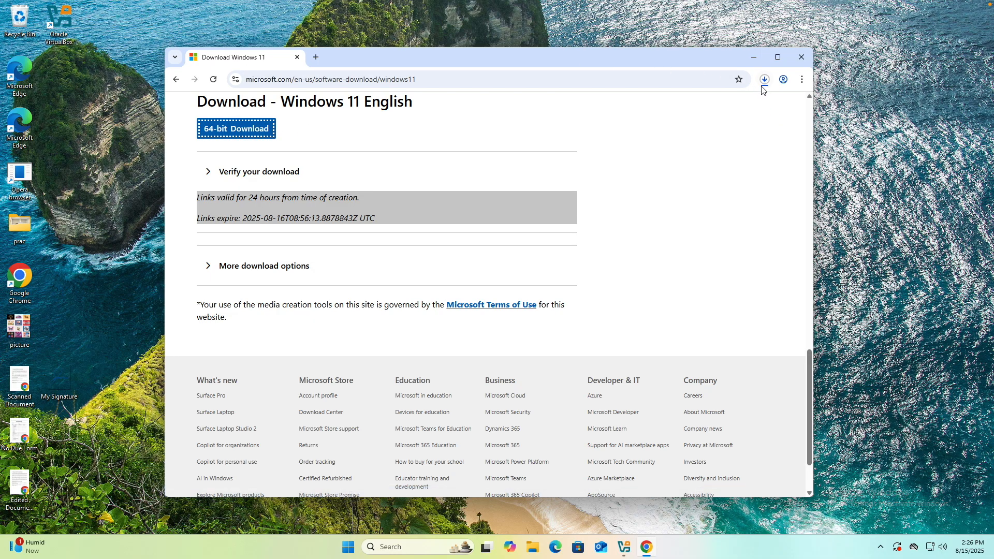
left_click(764, 82)
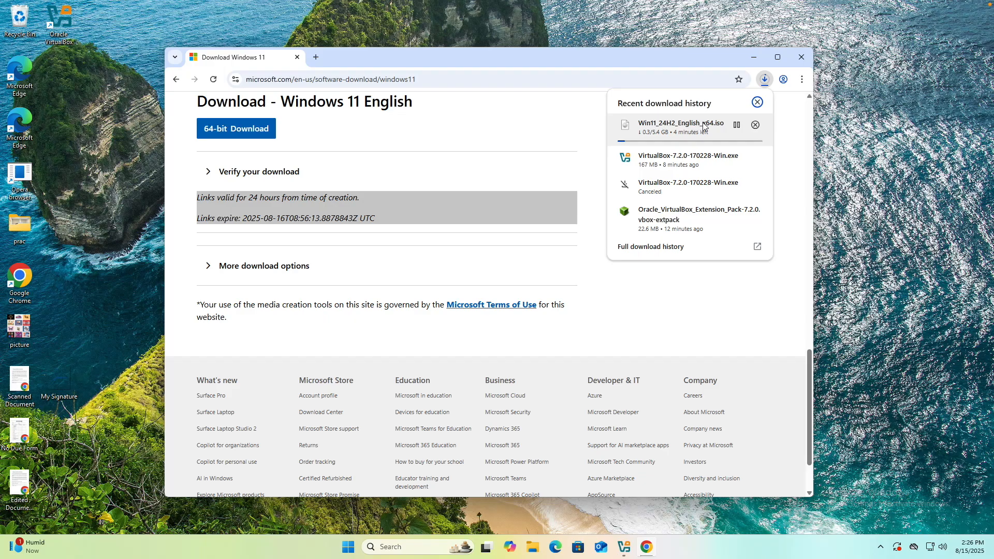
Step: Examine the file type of Win11_24H2_EnglishInternational_x64 in its properties in the Downloads folder
left_click(705, 126)
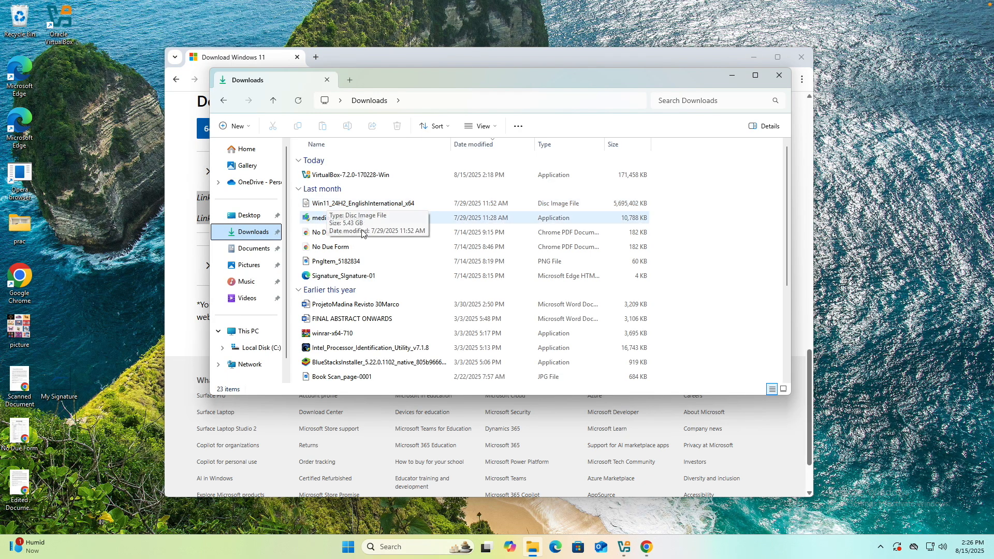
left_click(363, 206)
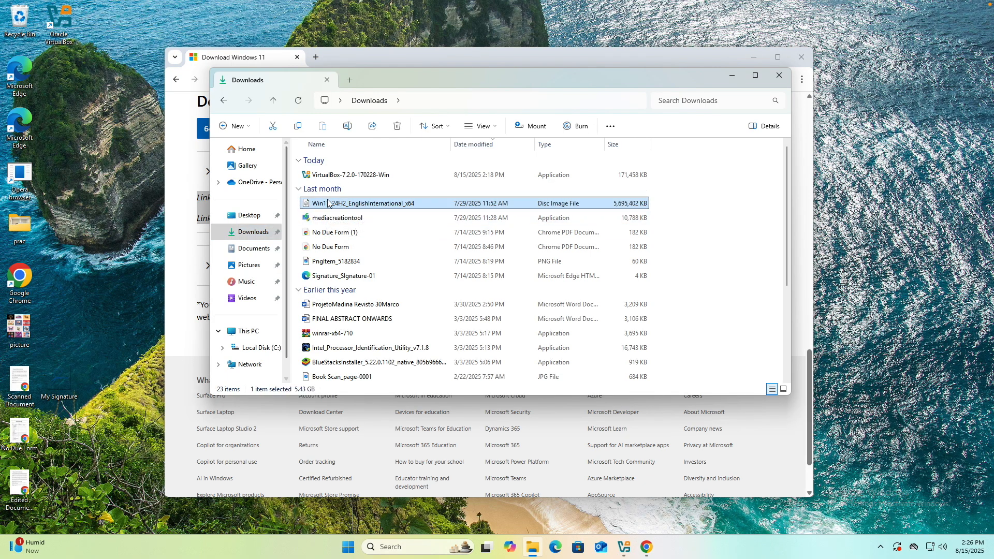
right_click(403, 205)
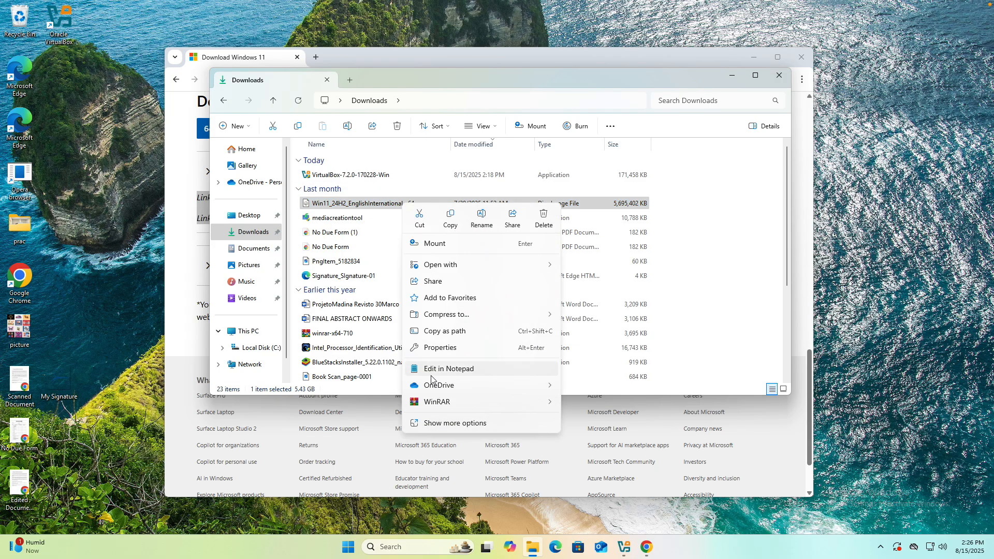
left_click(438, 423)
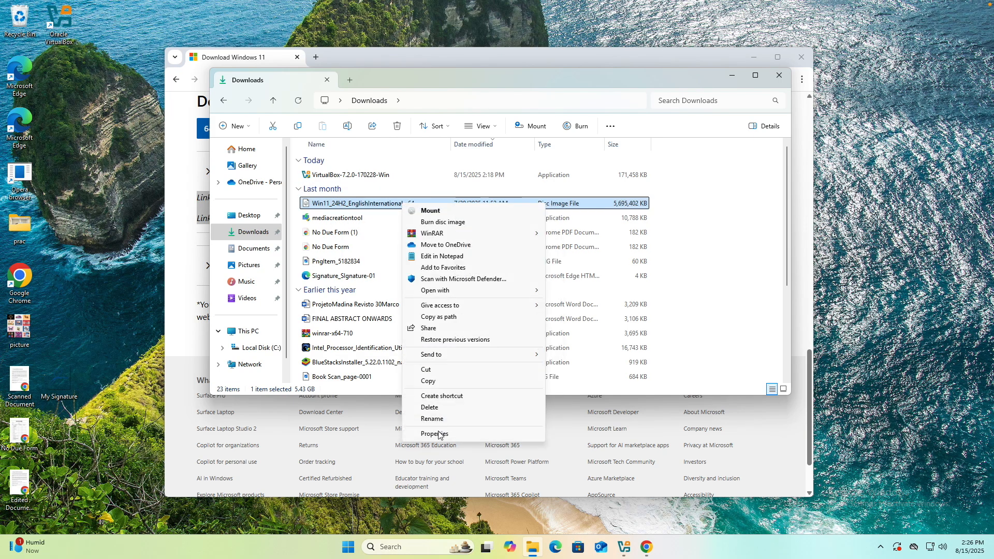
left_click(439, 434)
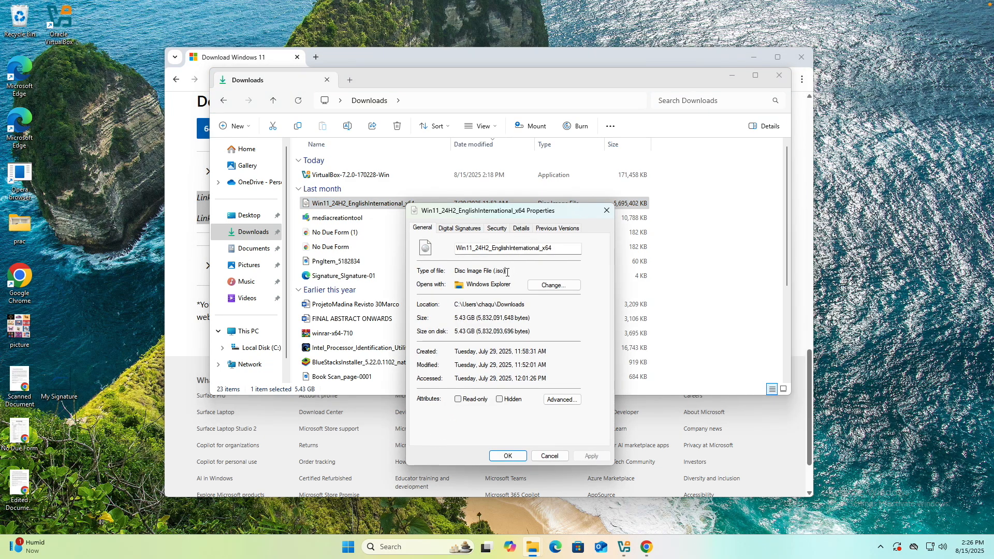
mouse_move(493, 274)
left_mouse_down()
mouse_move(455, 272)
mouse_move(506, 270)
left_mouse_up()
left_click(607, 210)
left_click(718, 222)
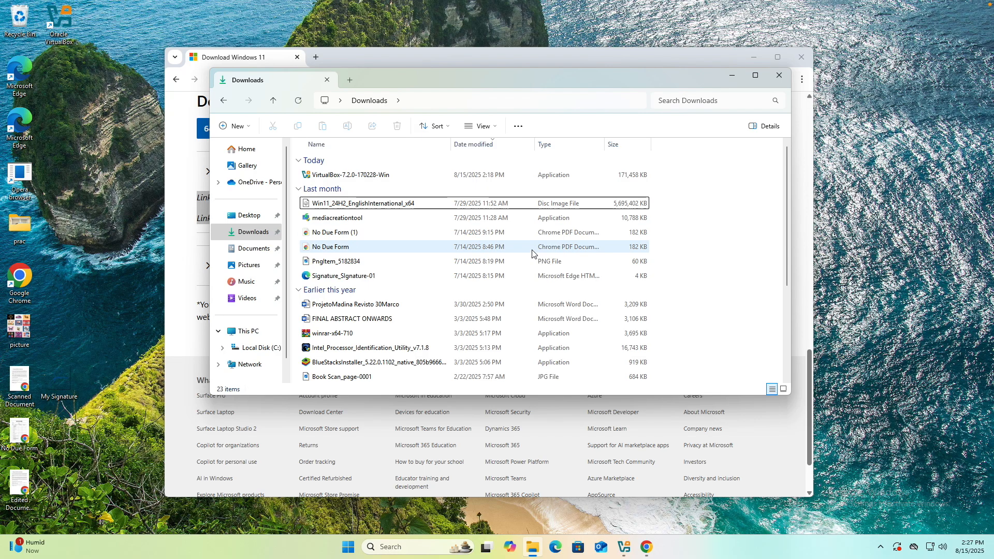
Step: Close the Downloads folder and the browser to return to the New Virtual Machine wizard
left_click(525, 206)
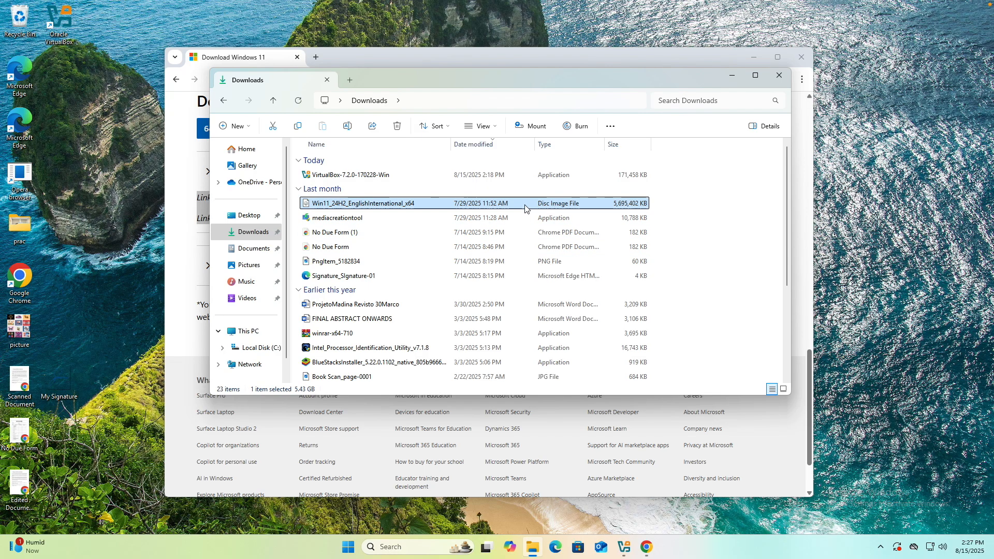
left_click(779, 75)
left_click(800, 60)
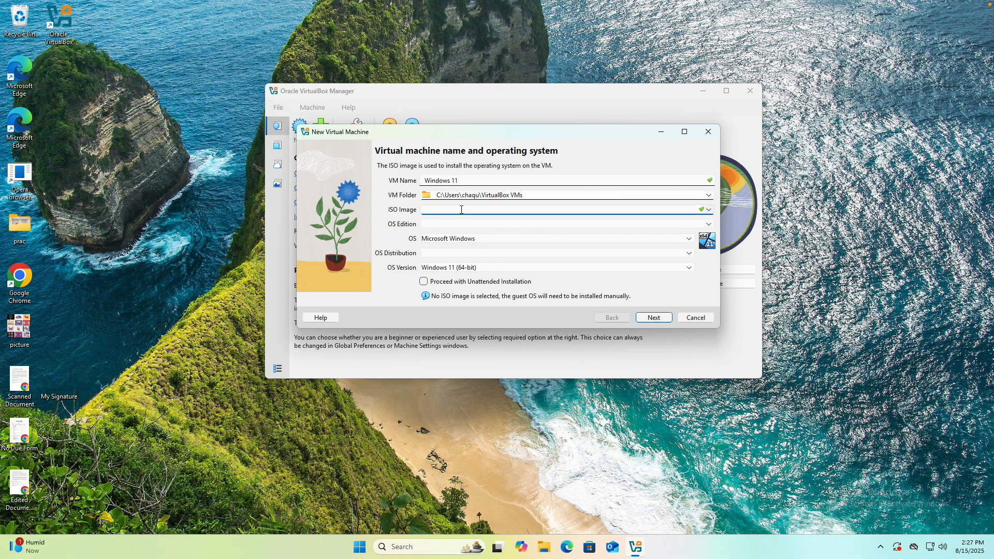
Step: Set the virtual machine's ISO image to Win11_24H2_EnglishInternational_x64 from Downloads and continue to the unattended installation setup
left_click(710, 210)
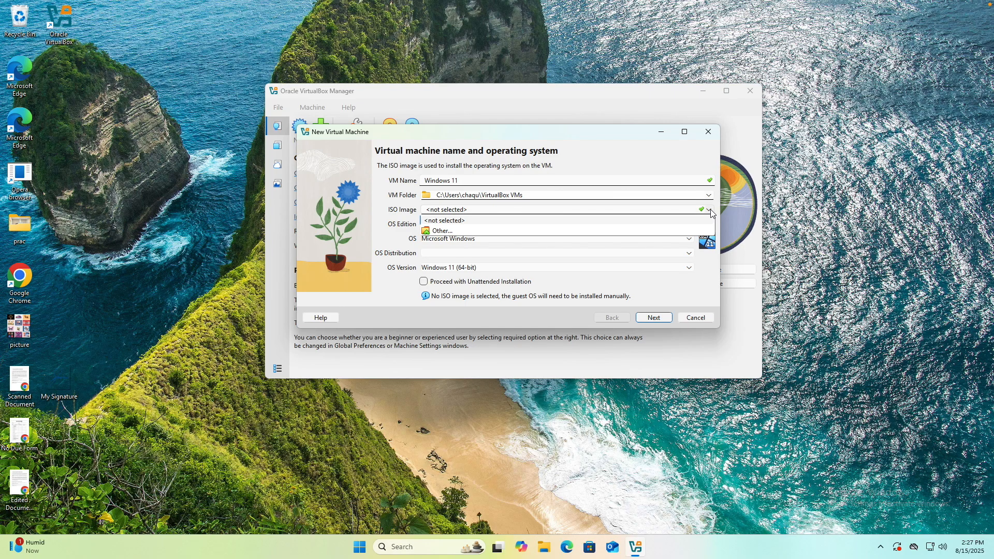
left_click(711, 211)
left_click(711, 210)
left_click(450, 232)
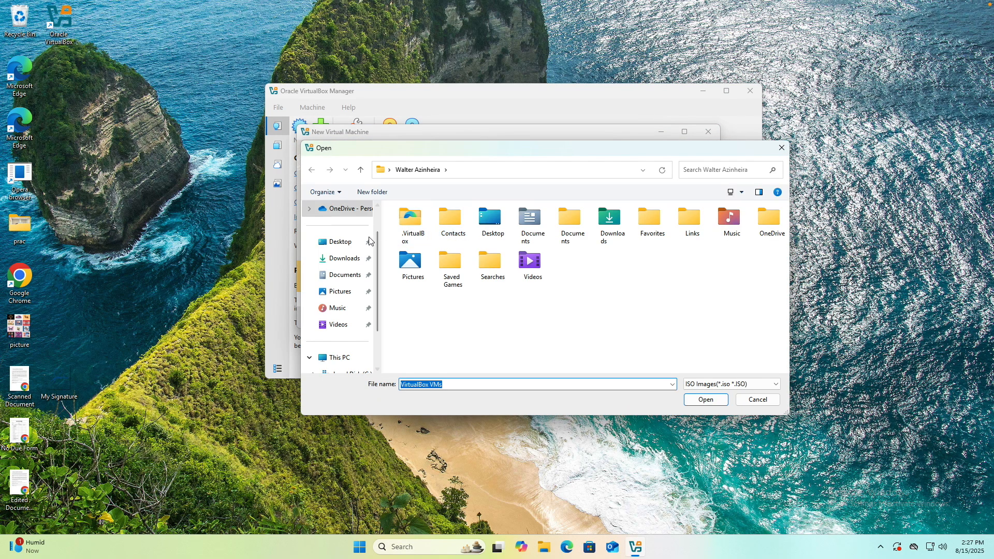
left_click(342, 258)
left_click(424, 240)
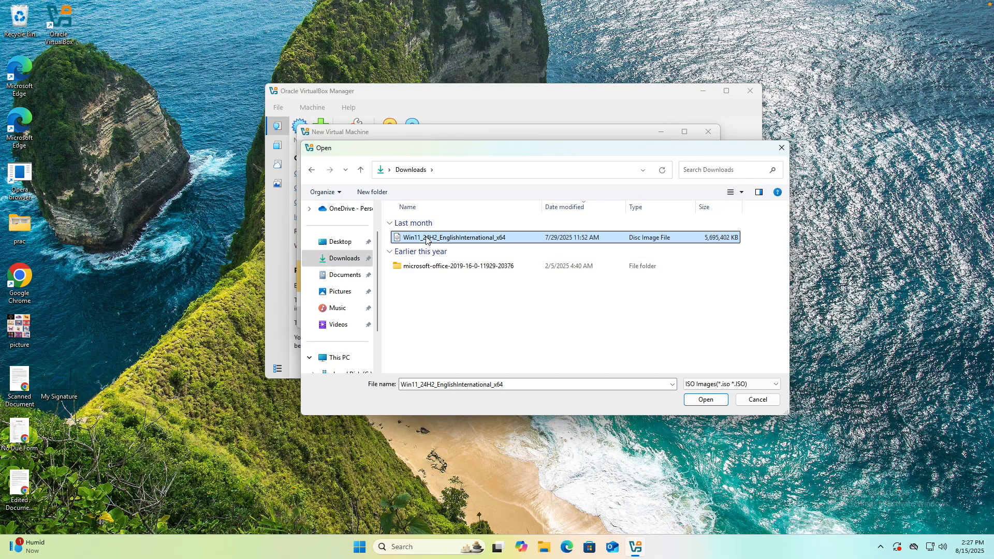
left_click(698, 403)
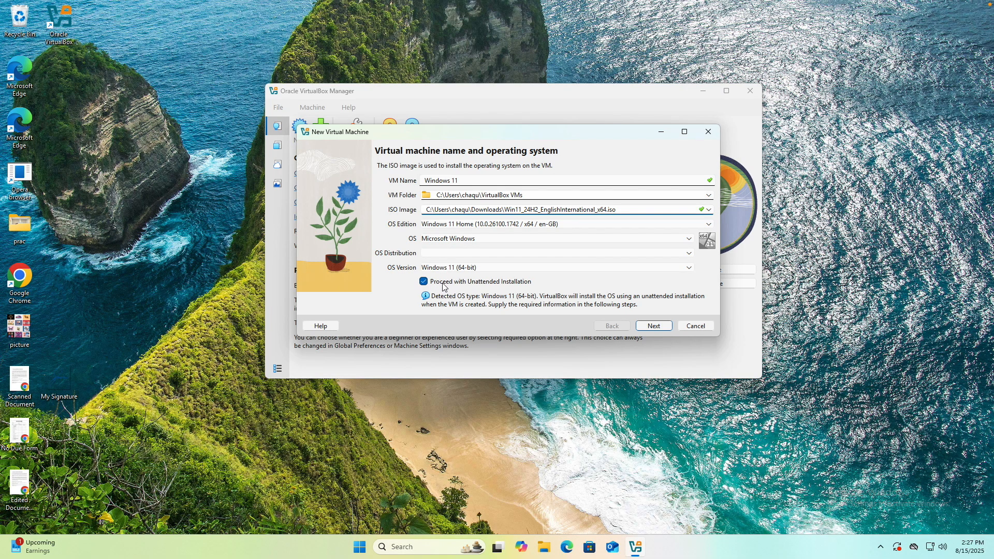
left_click(649, 328)
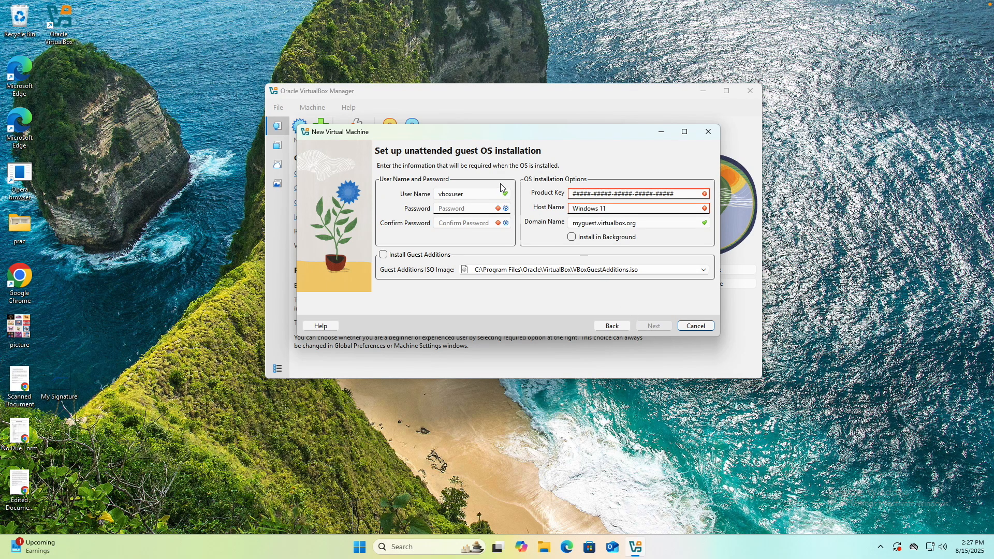
Step: Enter the guest account password and repeat it in the confirmation field
left_click(481, 209)
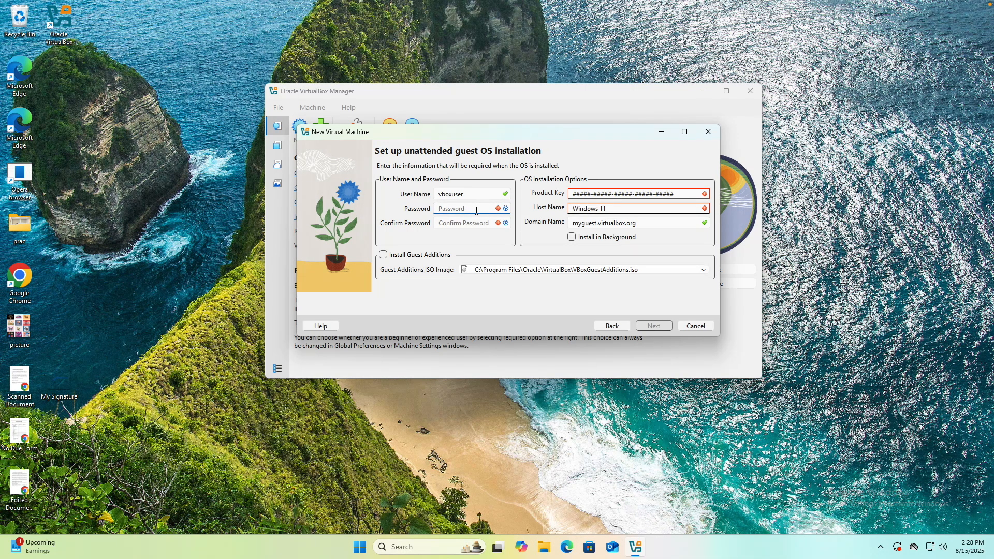
type("•••••••")
left_click(477, 221)
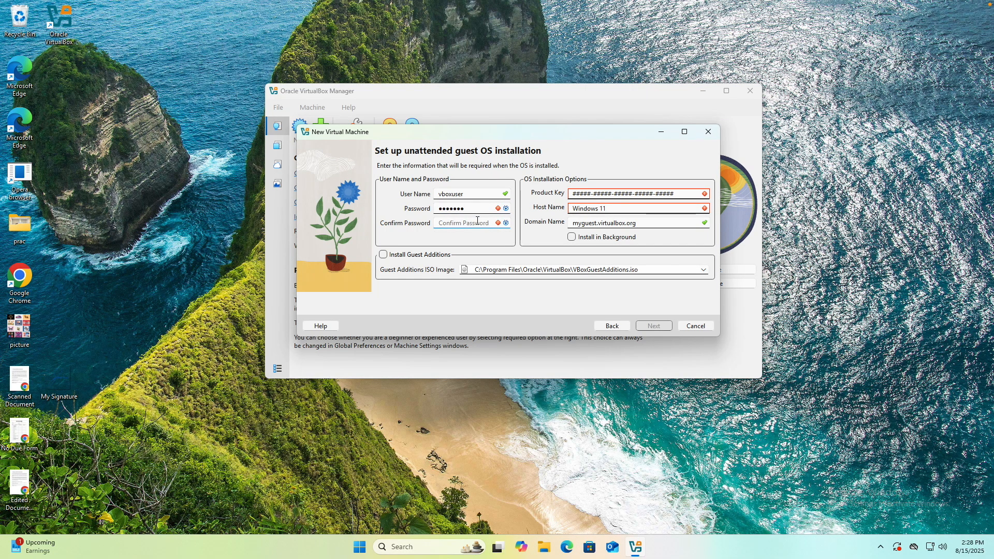
type("•••••••")
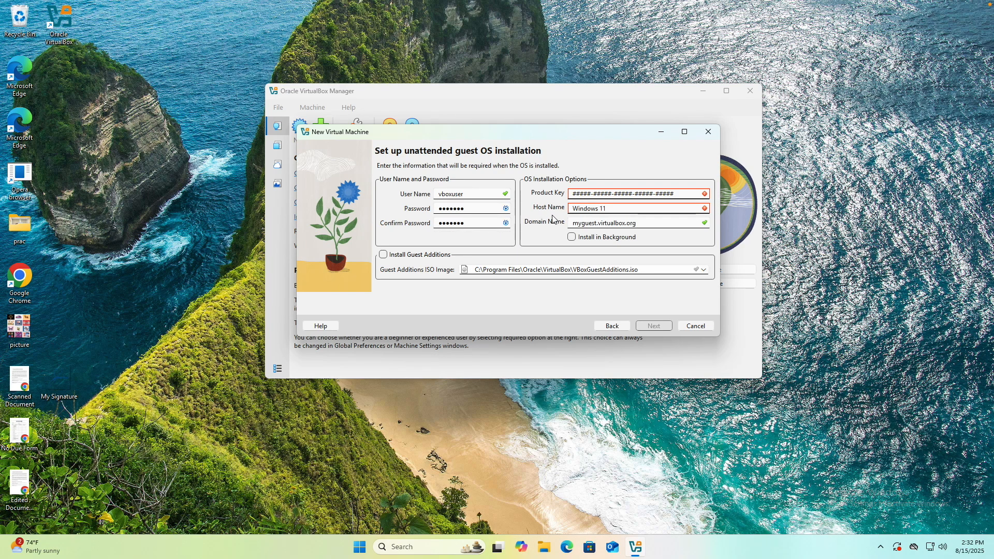
Step: Replace the placeholder in the Product Key field with a complete product key for the unattended installation
left_click(585, 194)
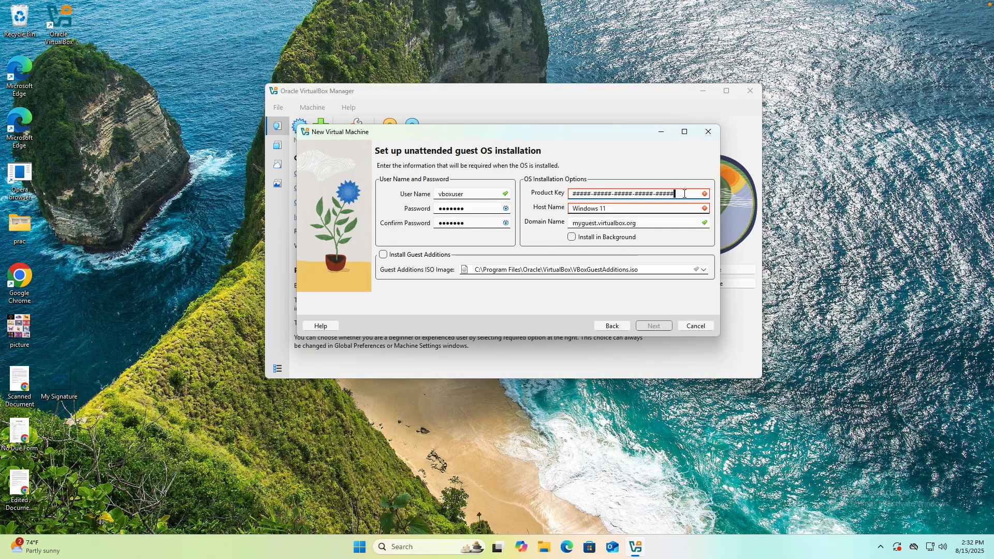
left_click_drag(684, 194, 413, 195)
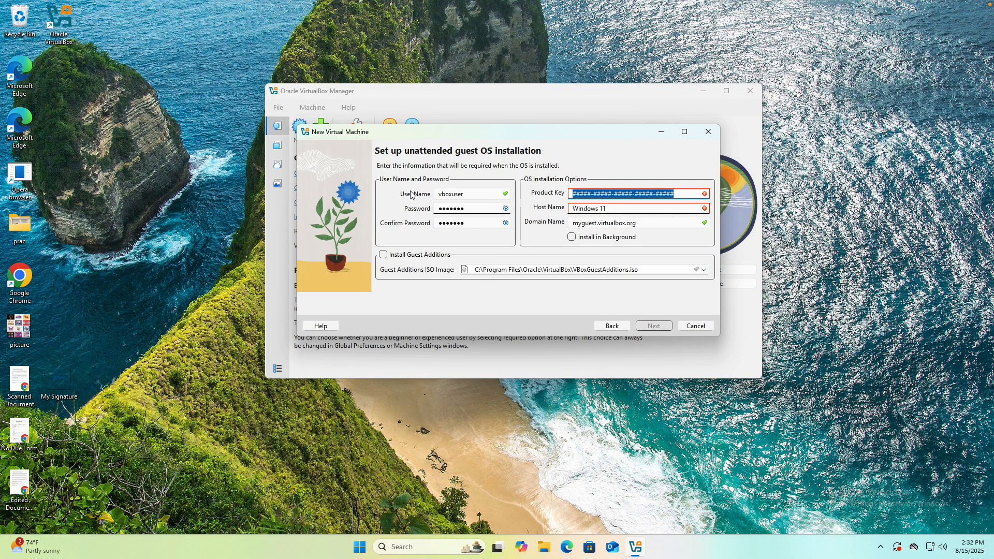
key("BackSpace")
type("00")
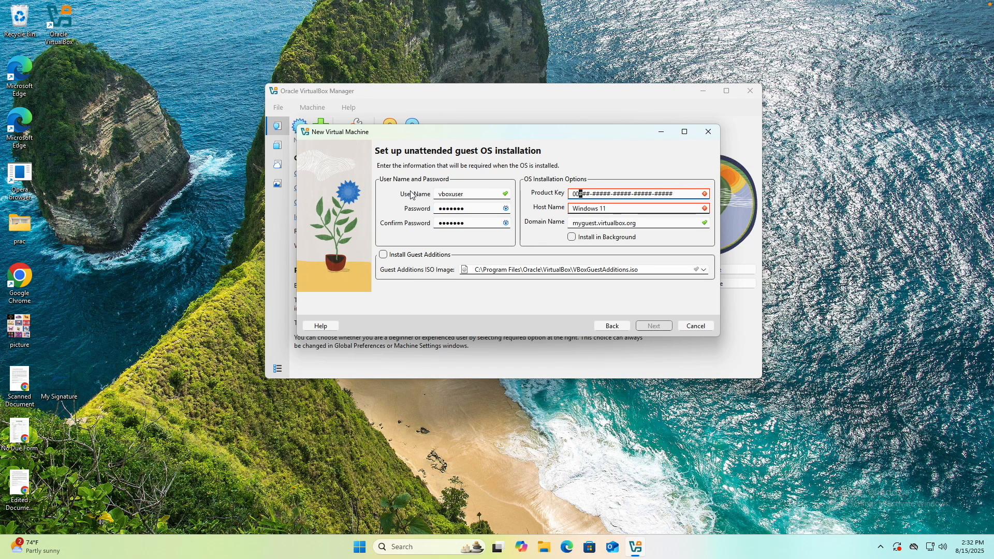
type("000-00000-00000-00000-00000")
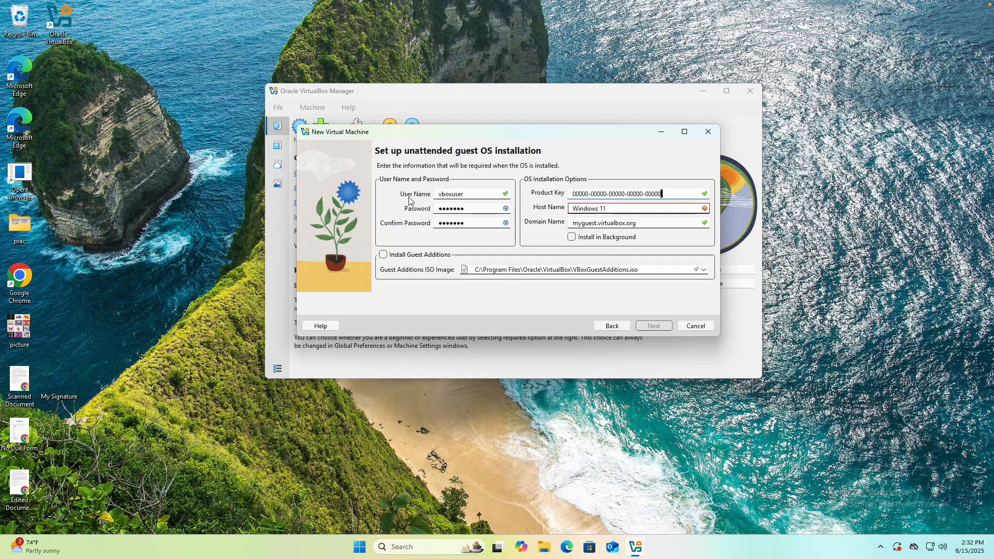
Step: Change the guest's host name to Windows and continue to the virtual hardware settings
left_click(668, 209)
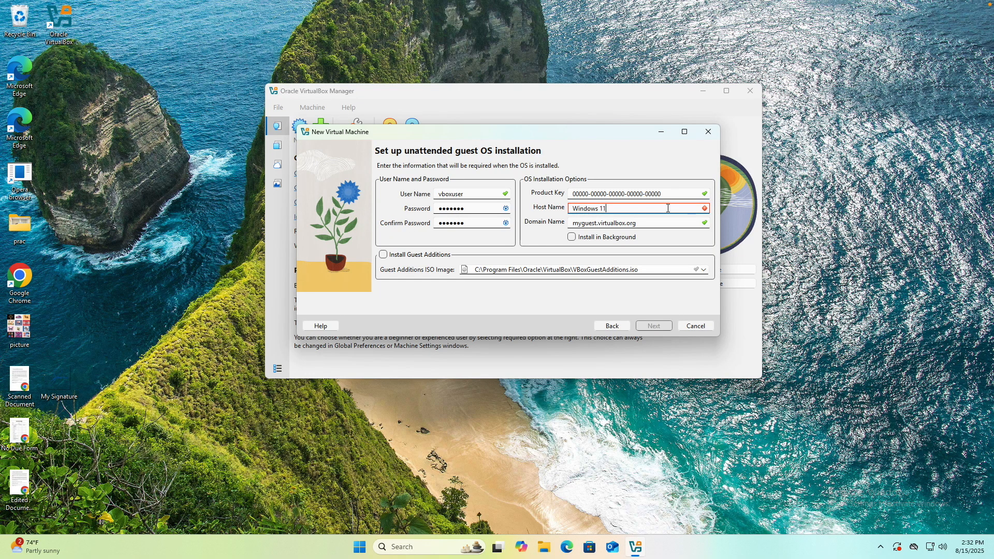
key("BackSpace")
key("BackSpace")
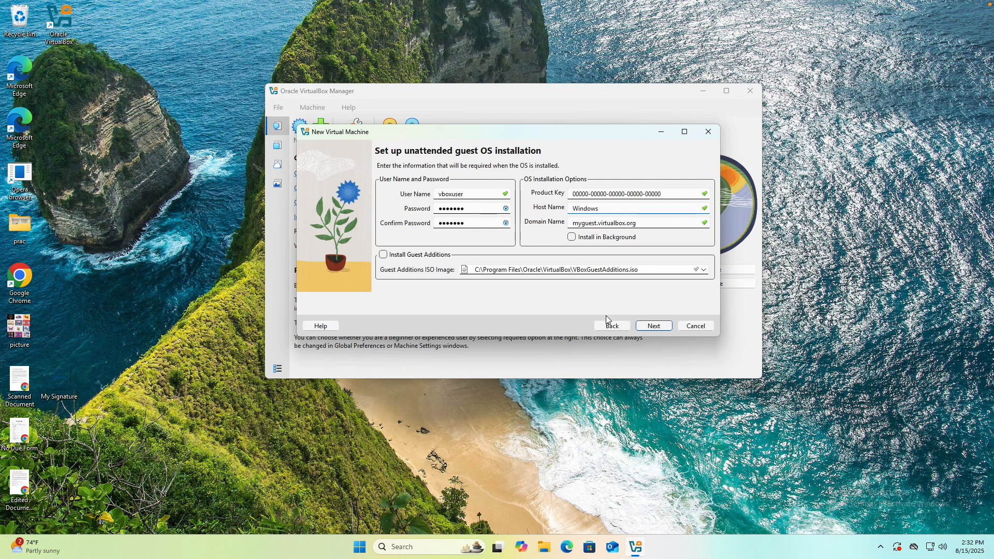
left_click(663, 327)
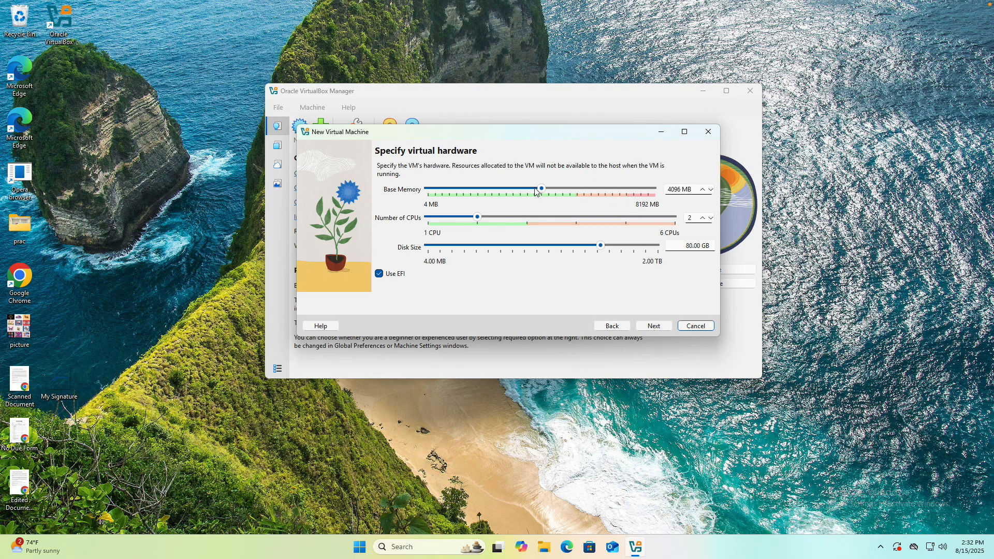
Step: Allocate 5313 MB of base memory, 3 CPUs and a disk of about 19.14 GB, and continue to the summary
left_click_drag(542, 188, 577, 191)
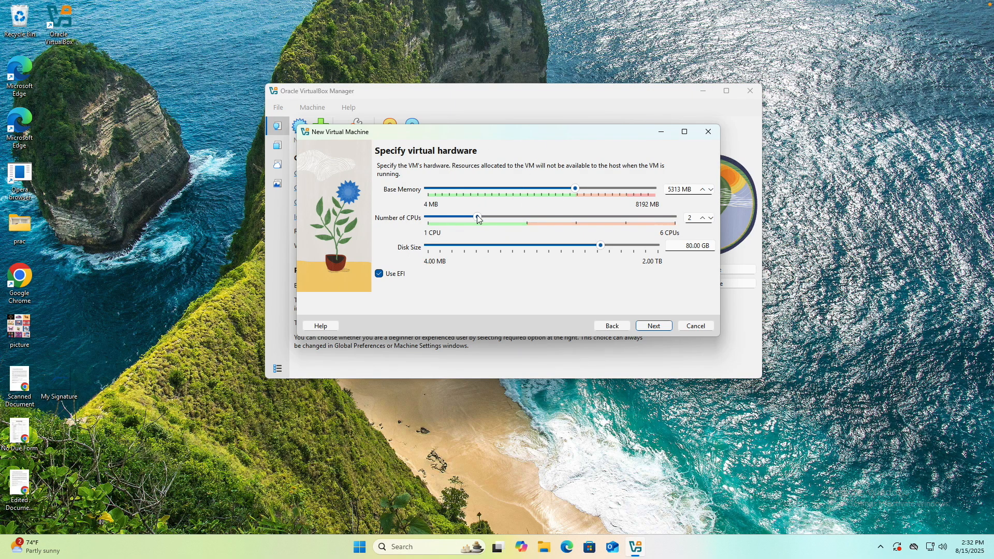
left_click_drag(478, 217, 517, 223)
left_click_drag(600, 251, 576, 252)
left_click(650, 325)
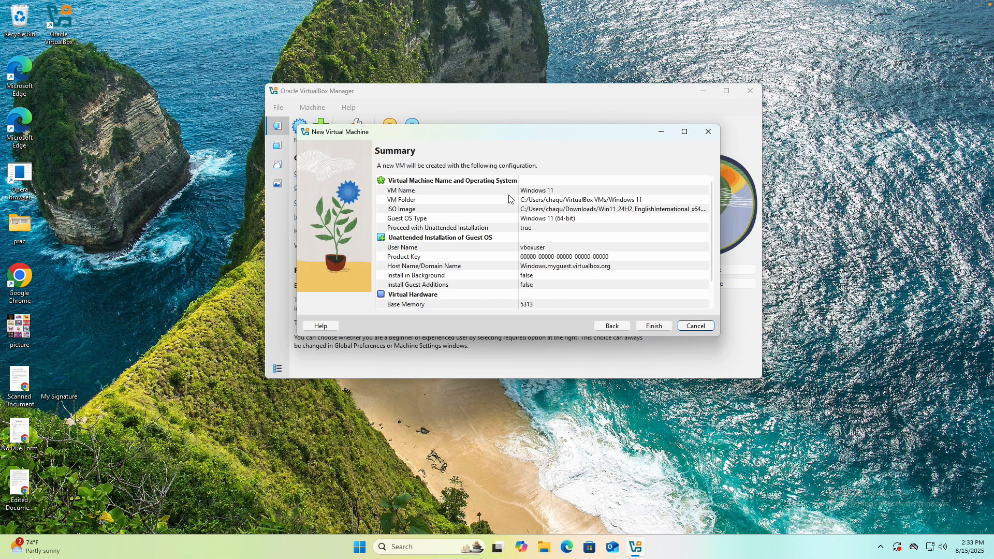
Step: Review the configuration summary and finish creating the Windows 11 virtual machine
scroll(527, 242, "down", 1)
scroll(528, 242, "up", 1)
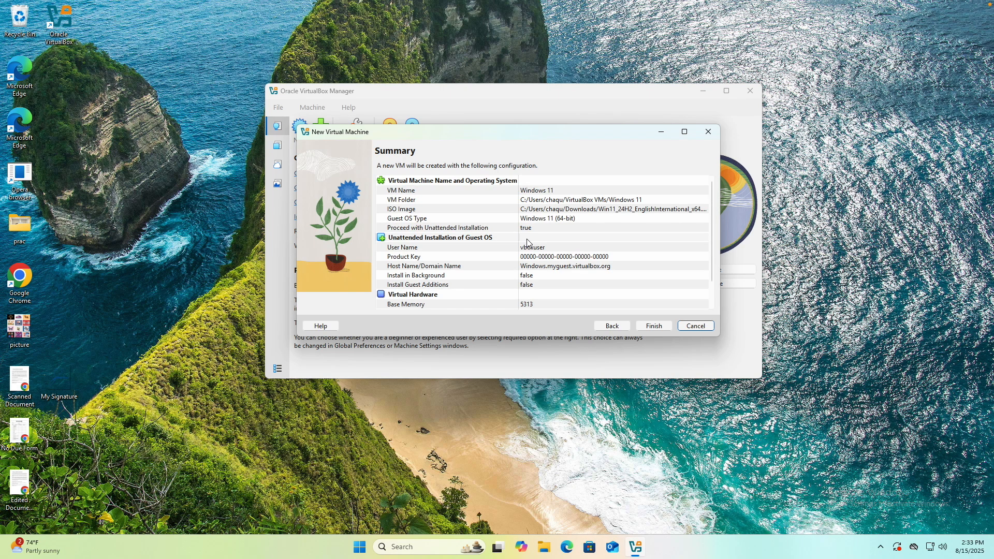
scroll(537, 282, "down", 1)
scroll(536, 281, "up", 1)
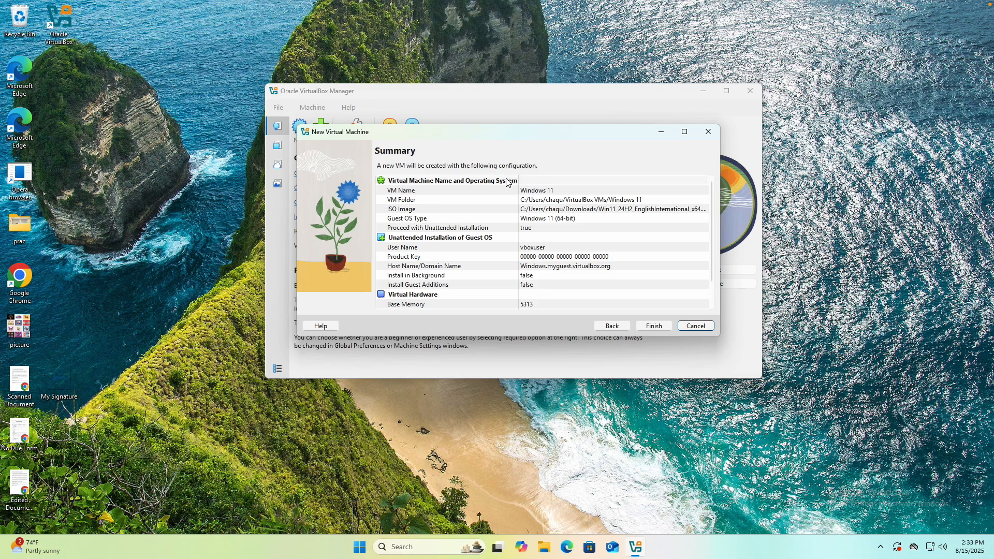
left_click(657, 327)
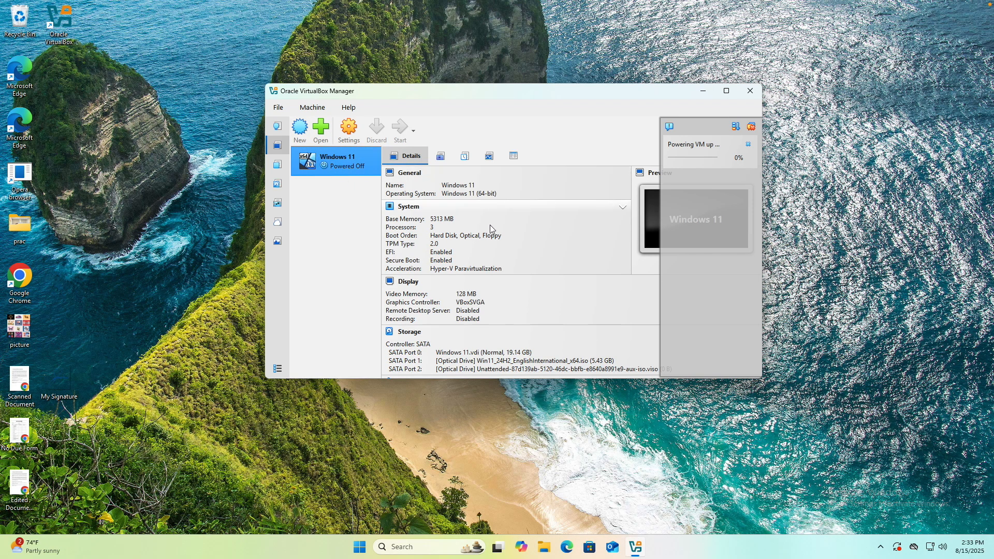
scroll(490, 225, "down", 5)
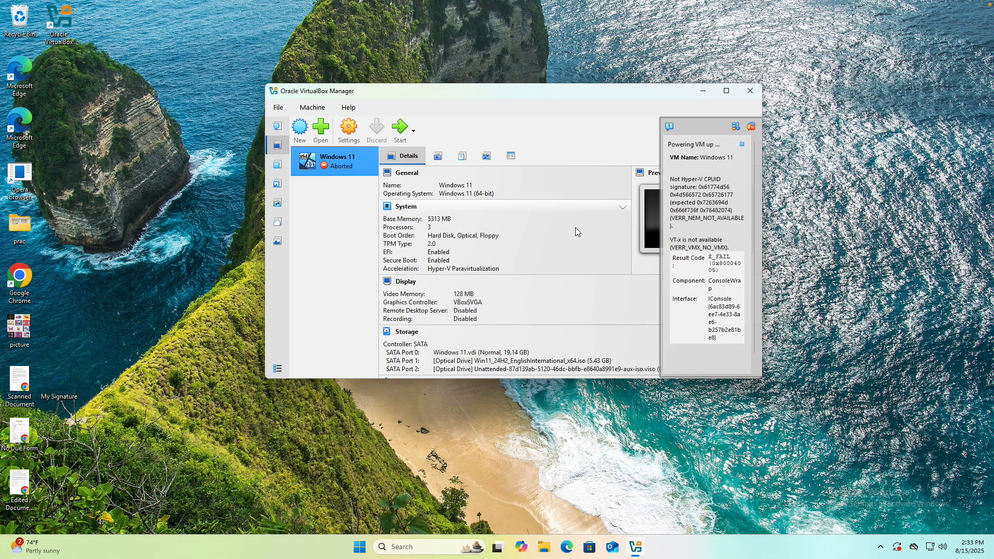
mouse_move(525, 91)
left_mouse_down()
mouse_move(567, 109)
mouse_move(521, 91)
mouse_move(545, 91)
mouse_move(534, 80)
left_mouse_up()
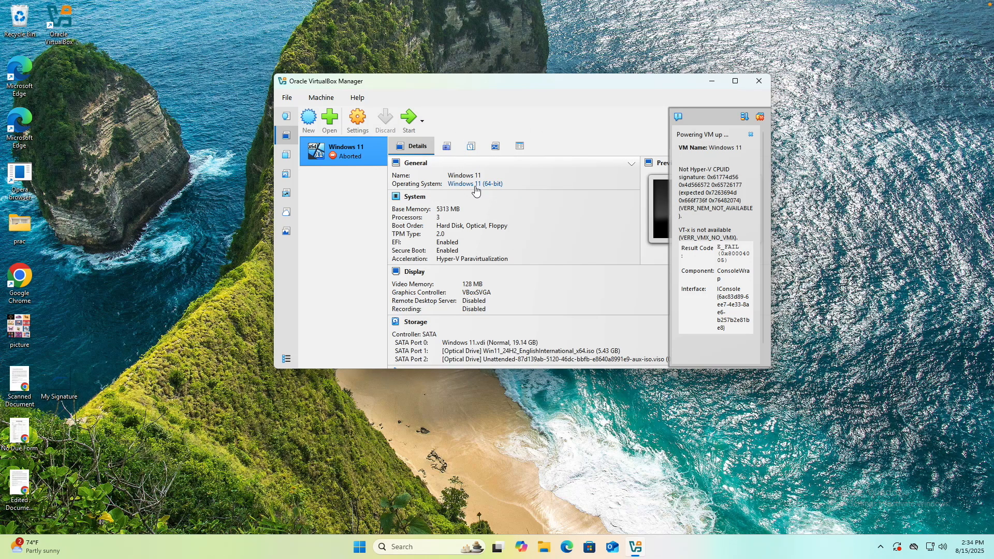
right_click(361, 150)
left_click(331, 203)
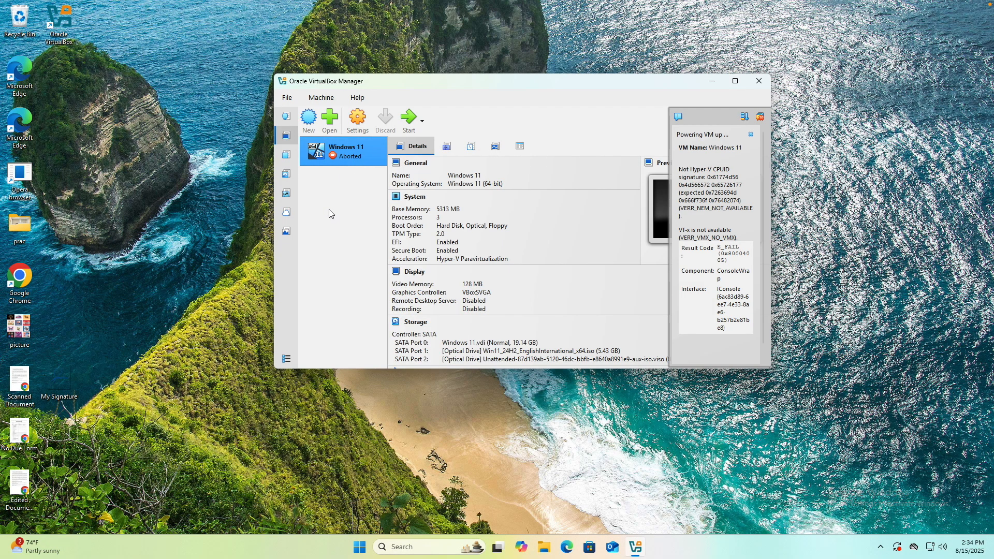
left_click(307, 120)
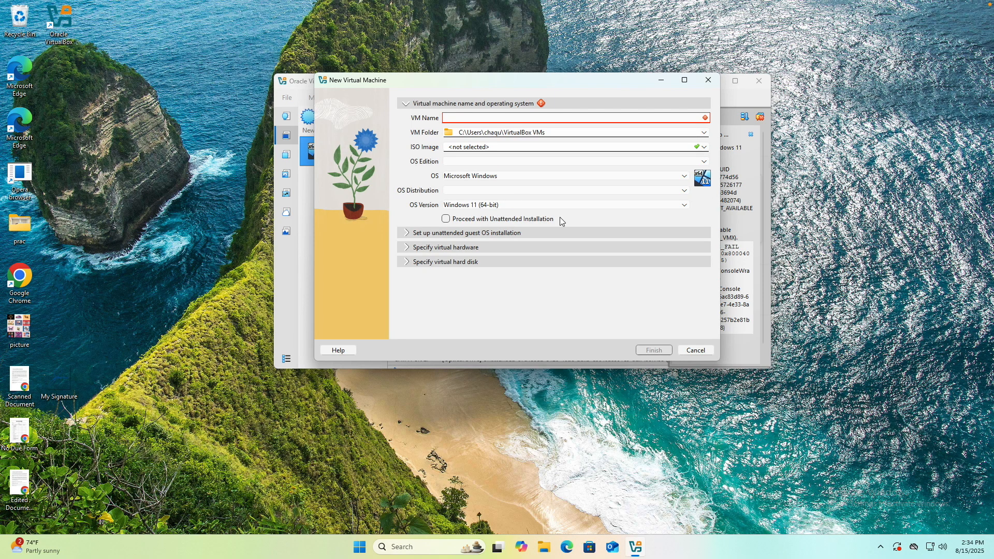
left_click(708, 80)
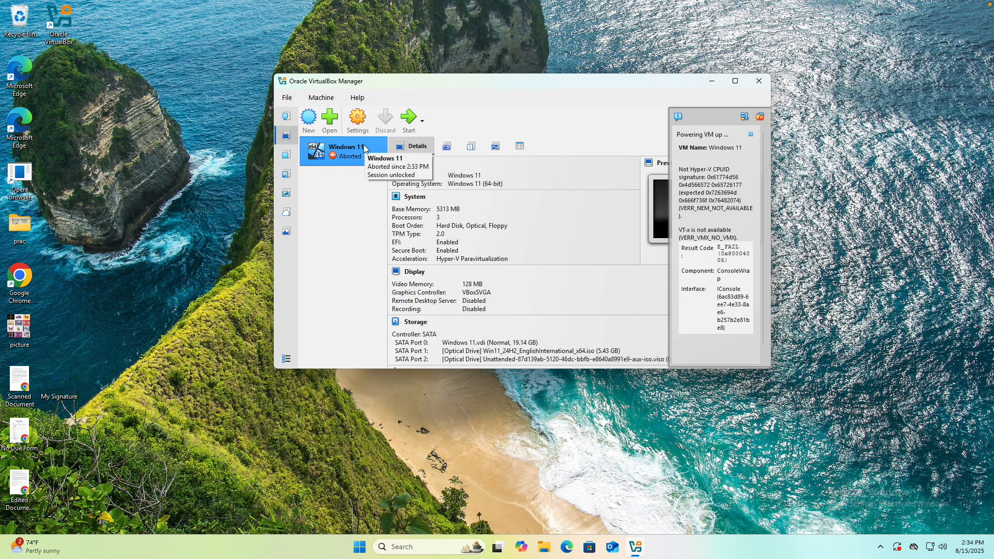
Step: Start the Windows 11 virtual machine again
left_click(407, 114)
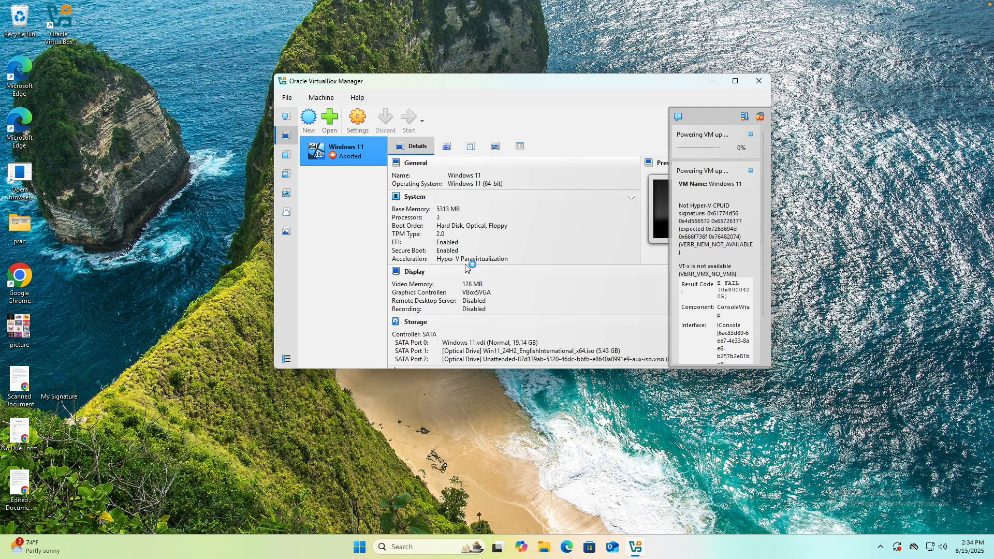